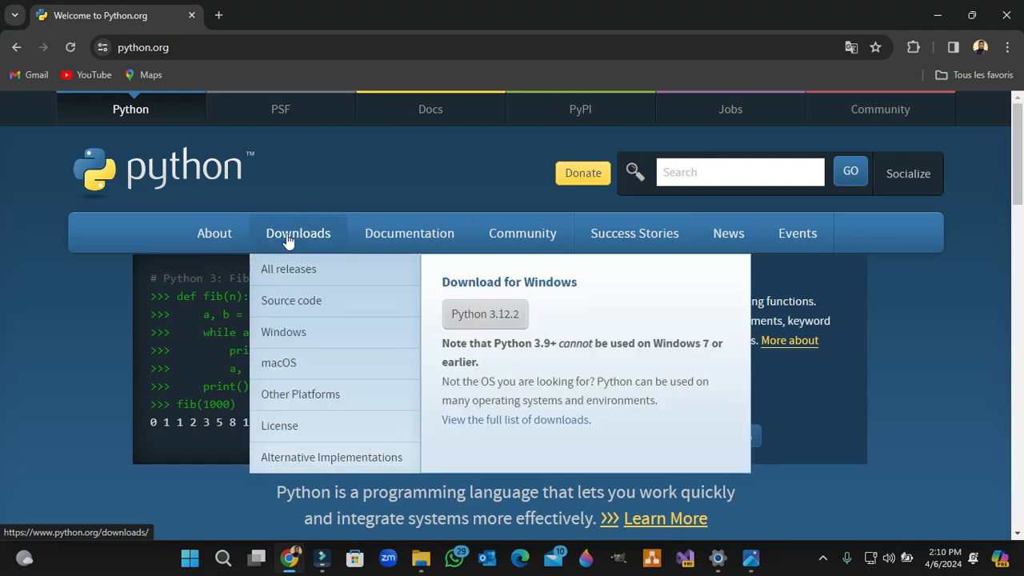
Step: Download the Python 3.12.2 installer for Windows from the python.org downloads page
left_click(296, 234)
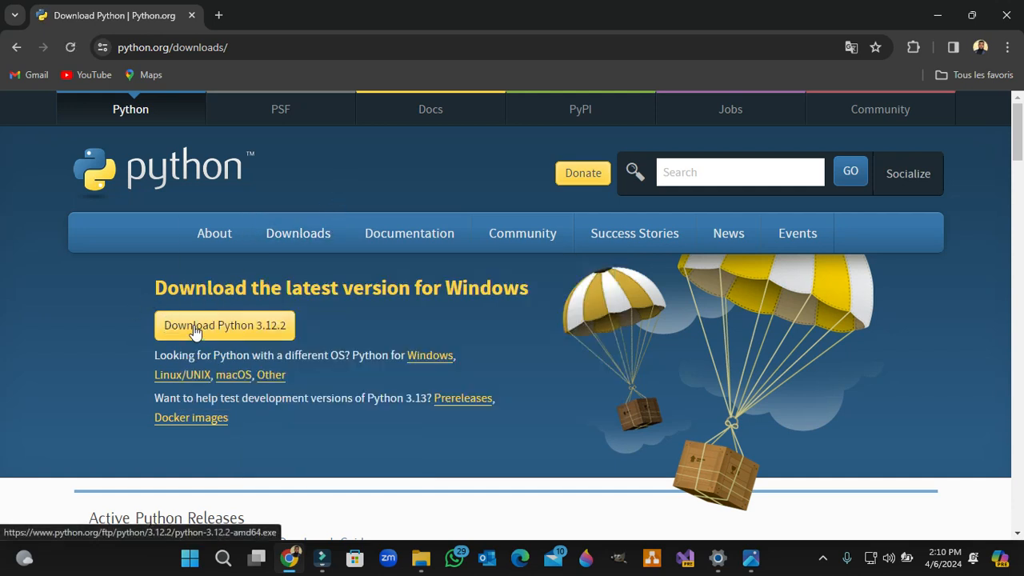
left_click_drag(301, 331, 160, 325)
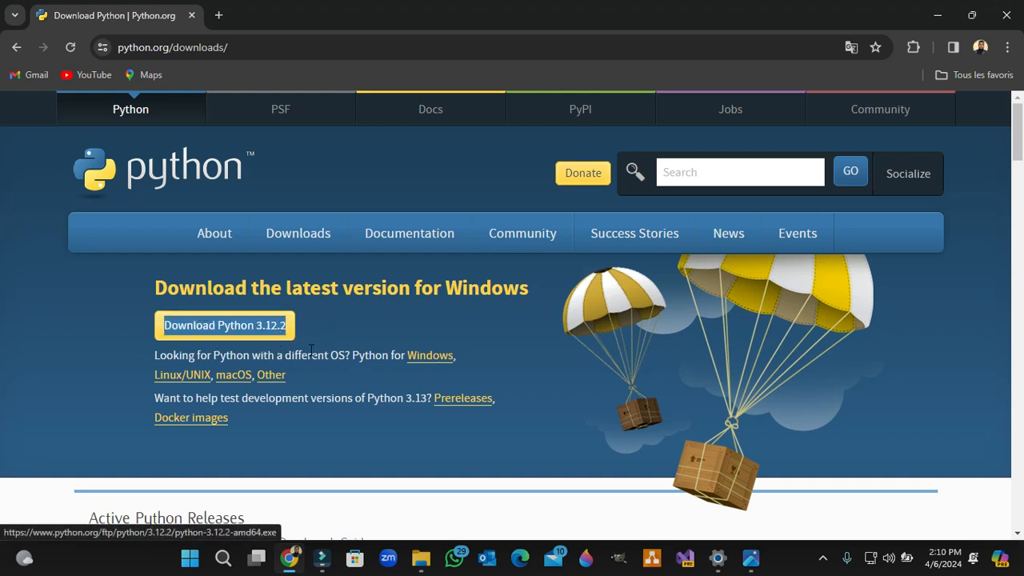
left_click(245, 328)
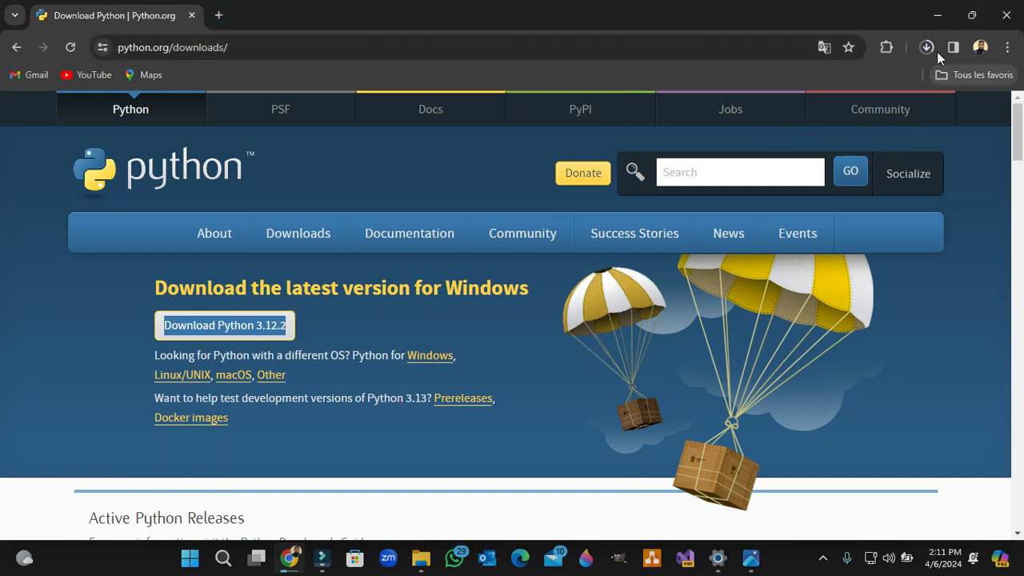
Step: Search the web for "Visual code" in a new browser tab
left_click(220, 19)
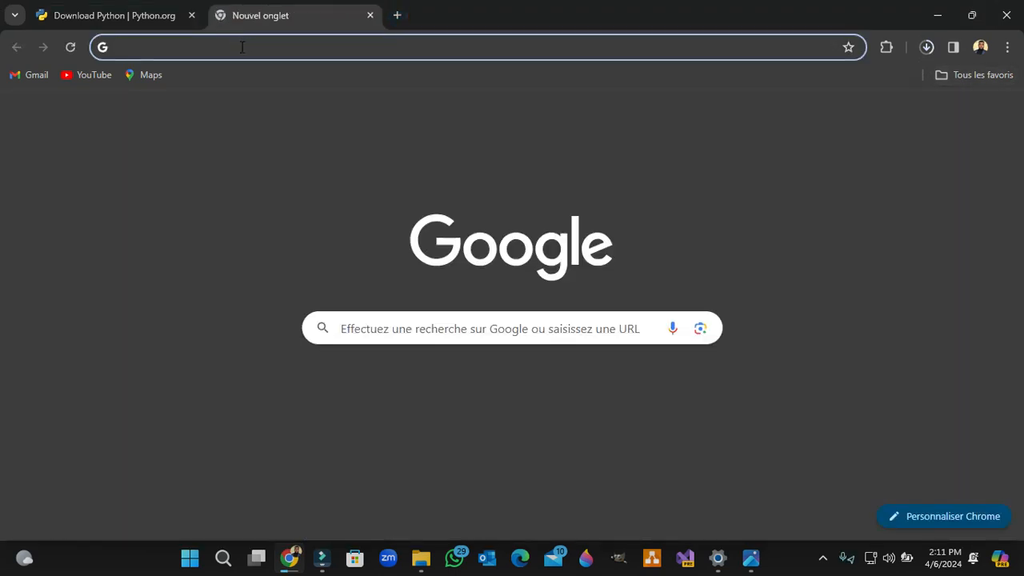
left_click(240, 46)
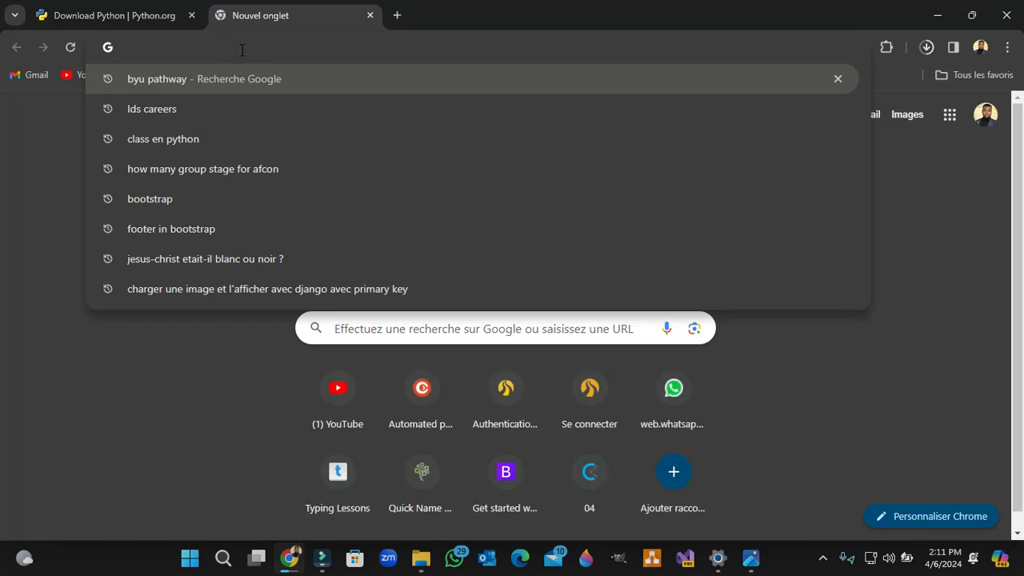
type("c")
key("BackSpace")
type("s")
key("BackSpace")
key("BackSpace")
type("iv")
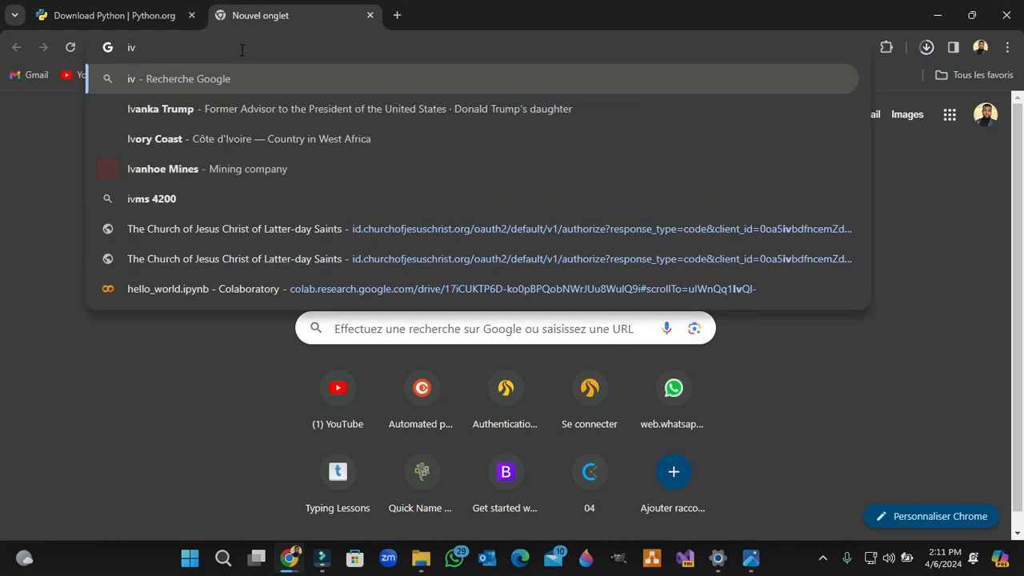
key("BackSpace")
key("BackSpace")
type("Vis")
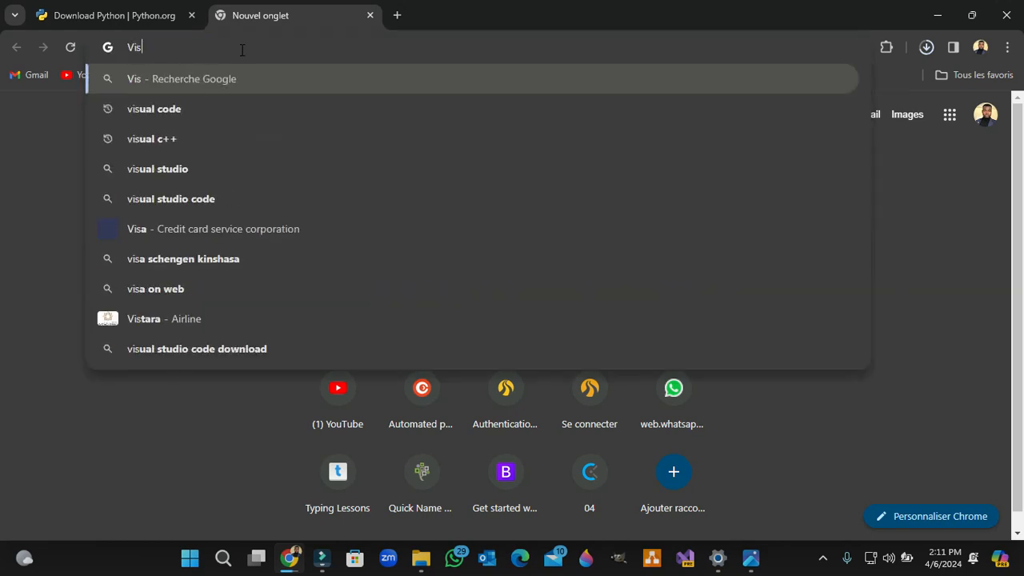
type("ual code")
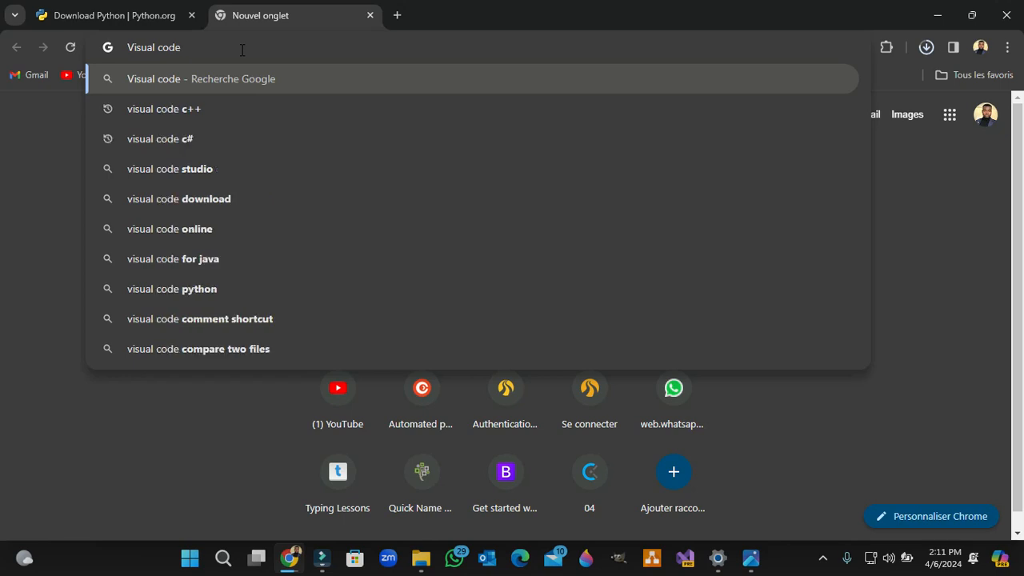
key("Return")
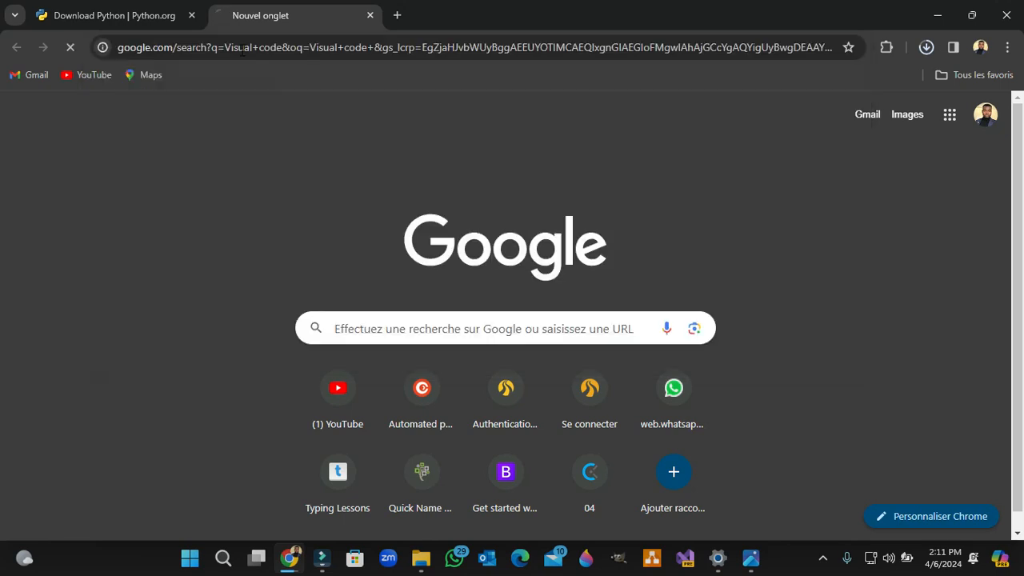
Step: Open the Visual Studio Code download page from the search results and download the Windows version
scroll(231, 438, "down", 2)
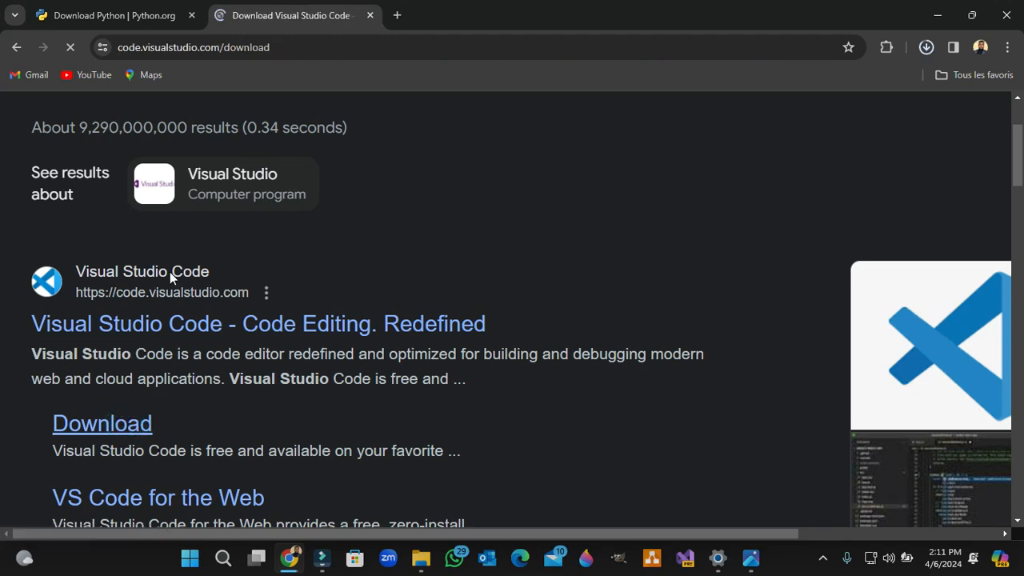
scroll(344, 400, "down", 1)
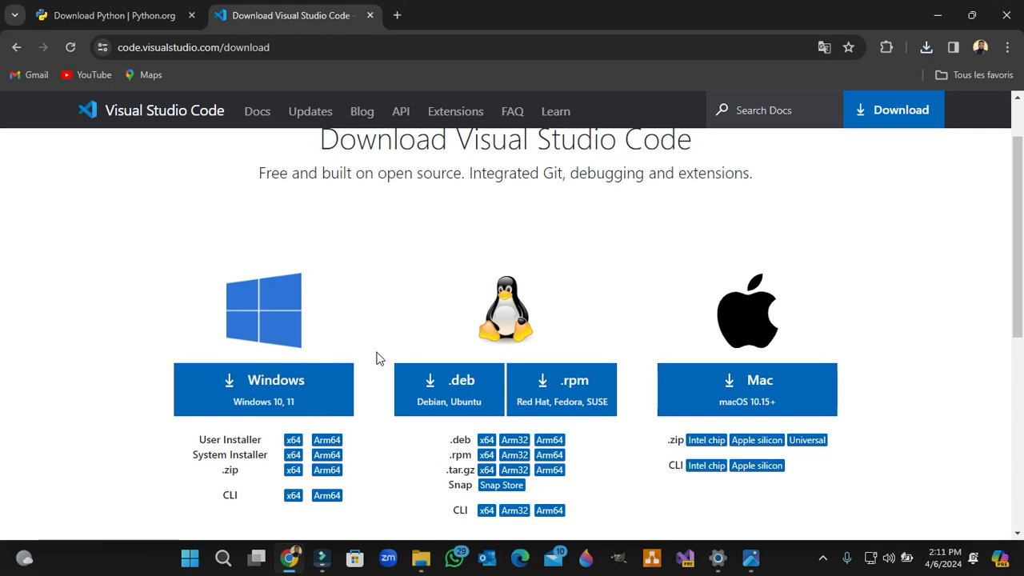
left_click(275, 391)
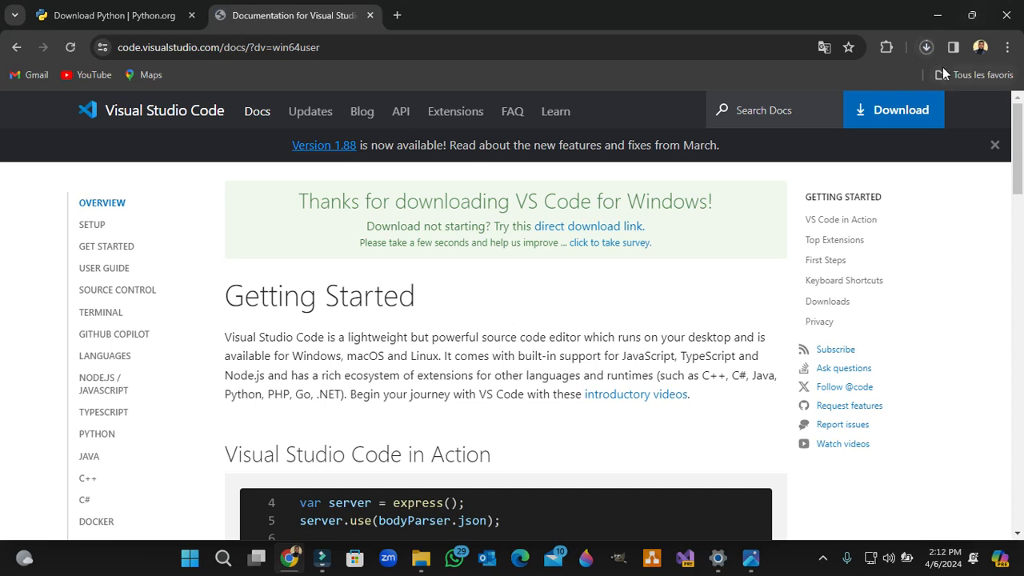
Step: Launch the python-3.12.2-amd64 installer from the Downloads folder, cancel its setup and minimize the folder window
left_click(927, 49)
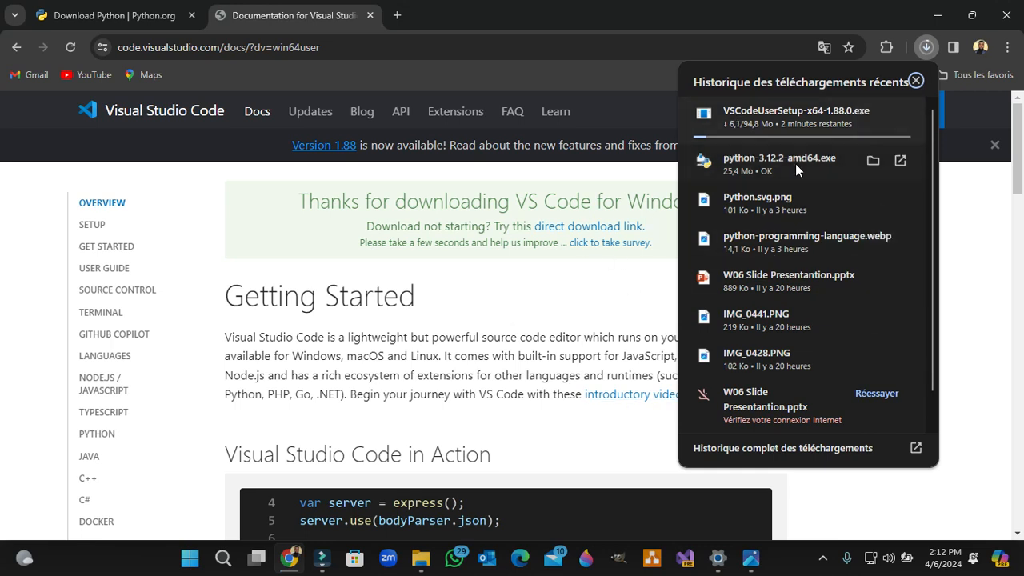
left_click(871, 163)
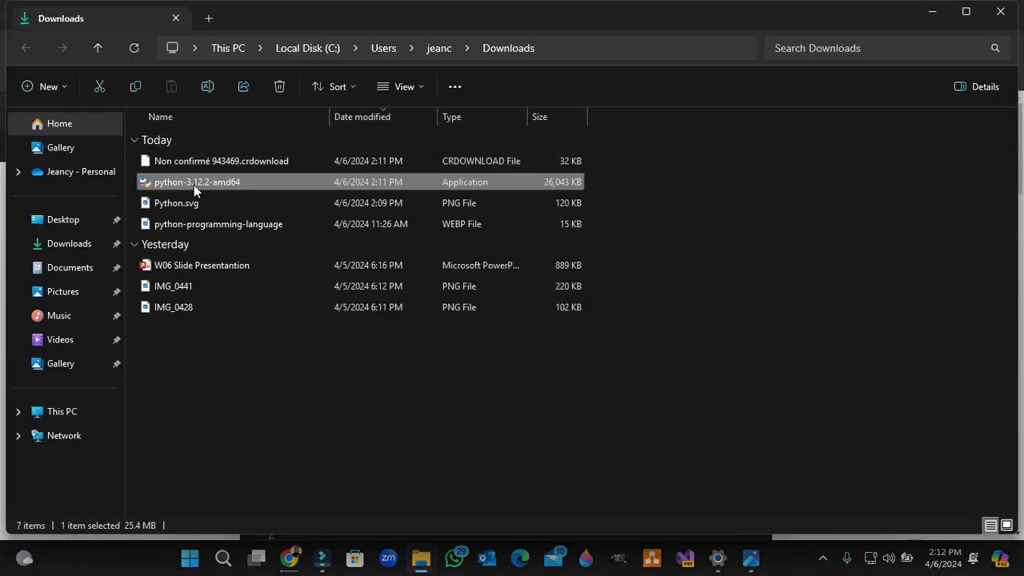
double_click(192, 184)
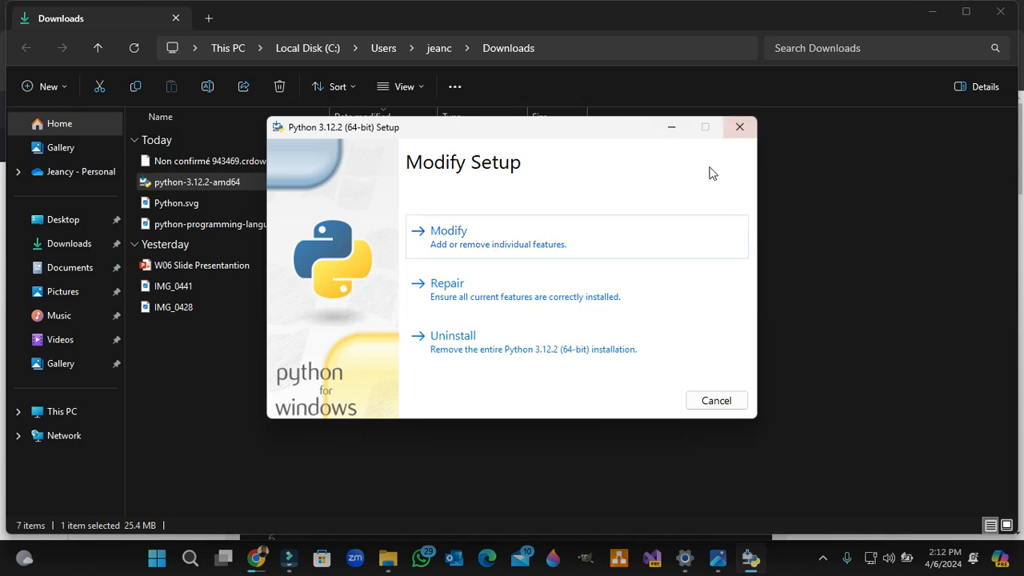
left_click(739, 127)
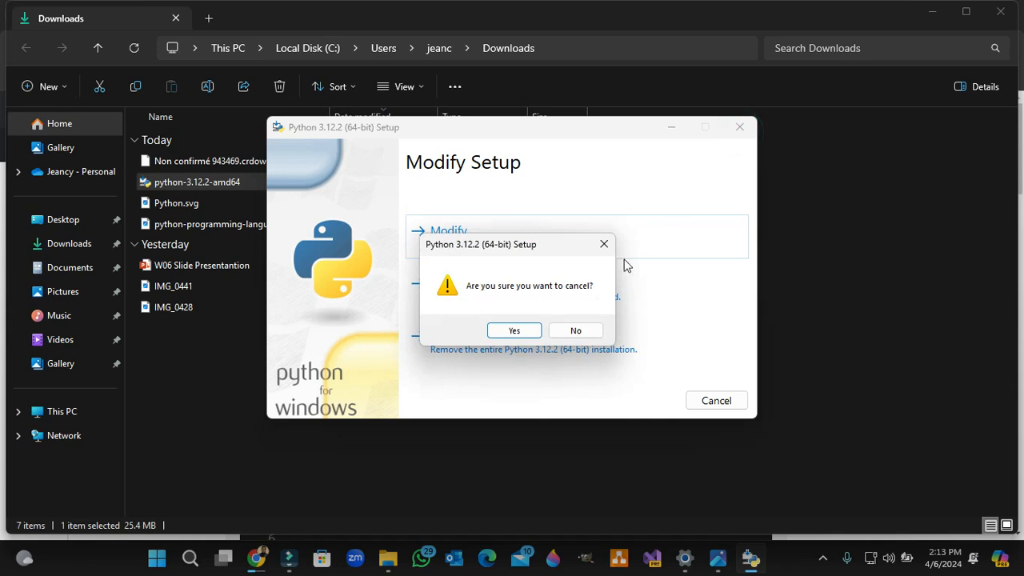
left_click(516, 331)
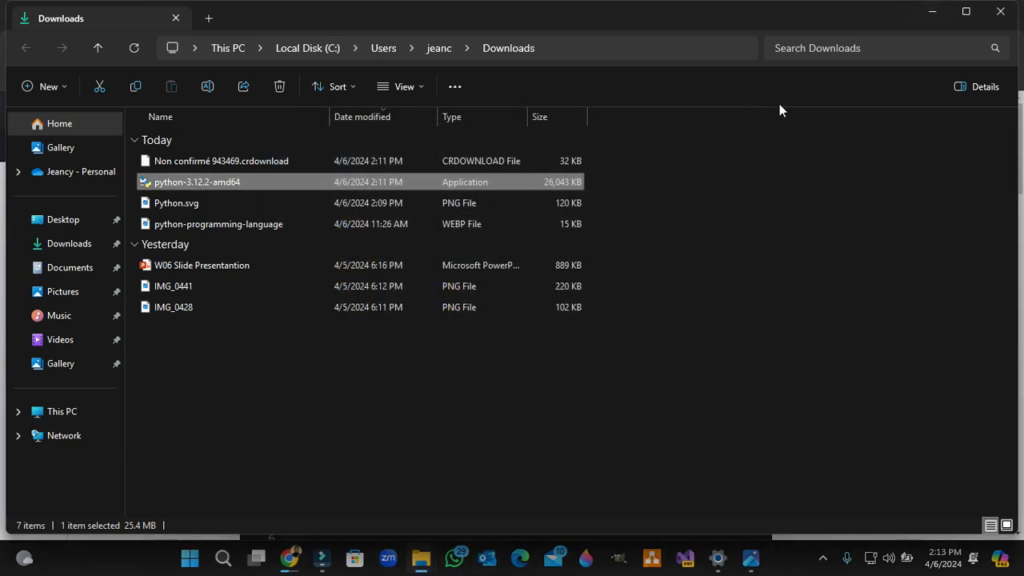
left_click(932, 13)
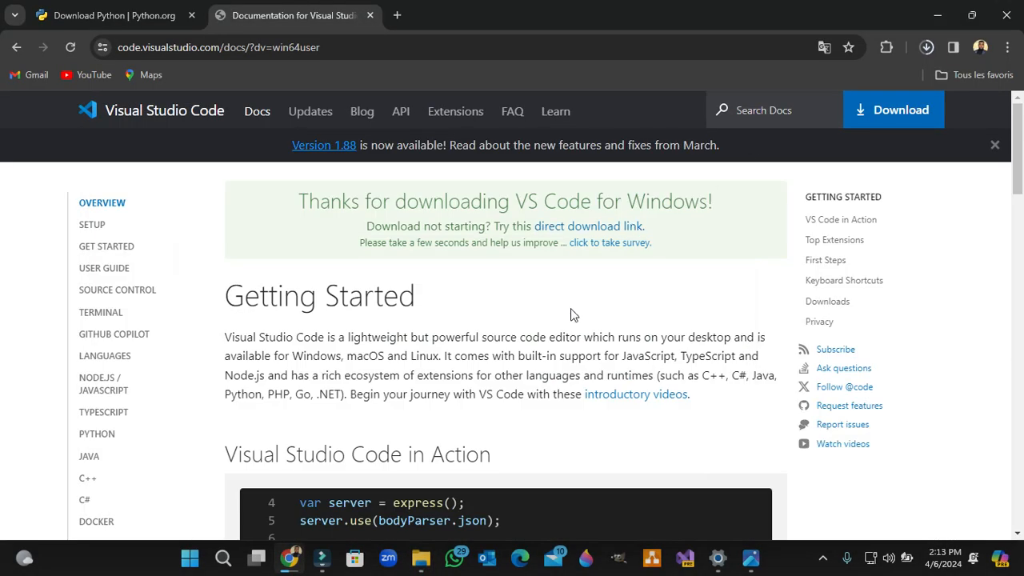
Step: Check the Visual Studio Code download's progress and search the web for "sublim text" in a new browser tab
left_click(926, 48)
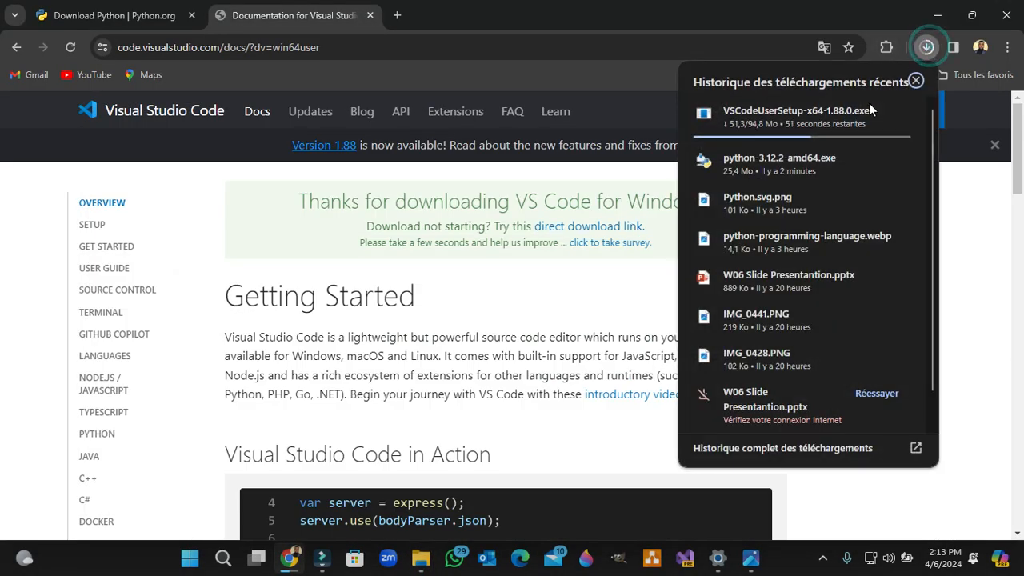
left_click(396, 15)
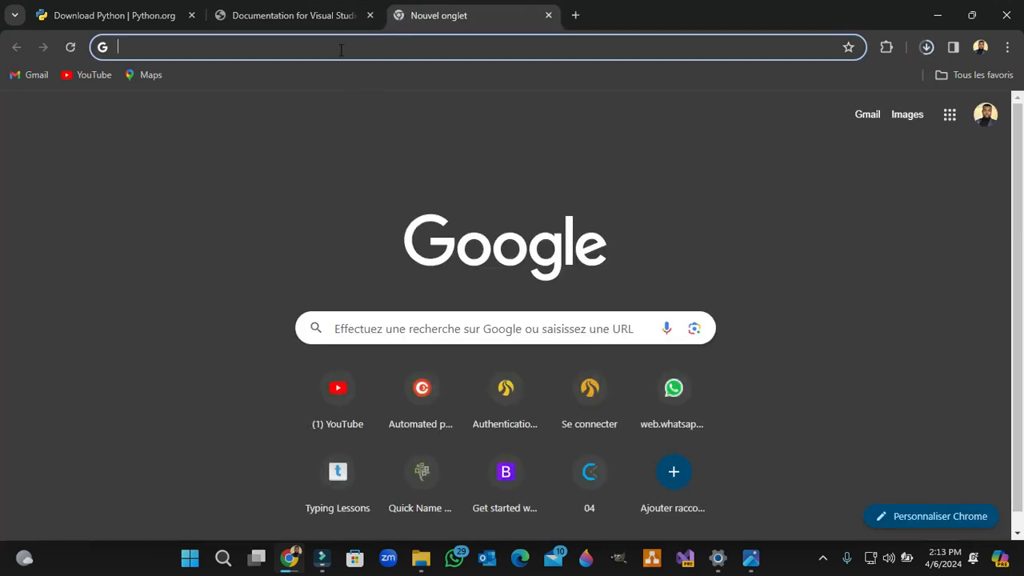
type("su")
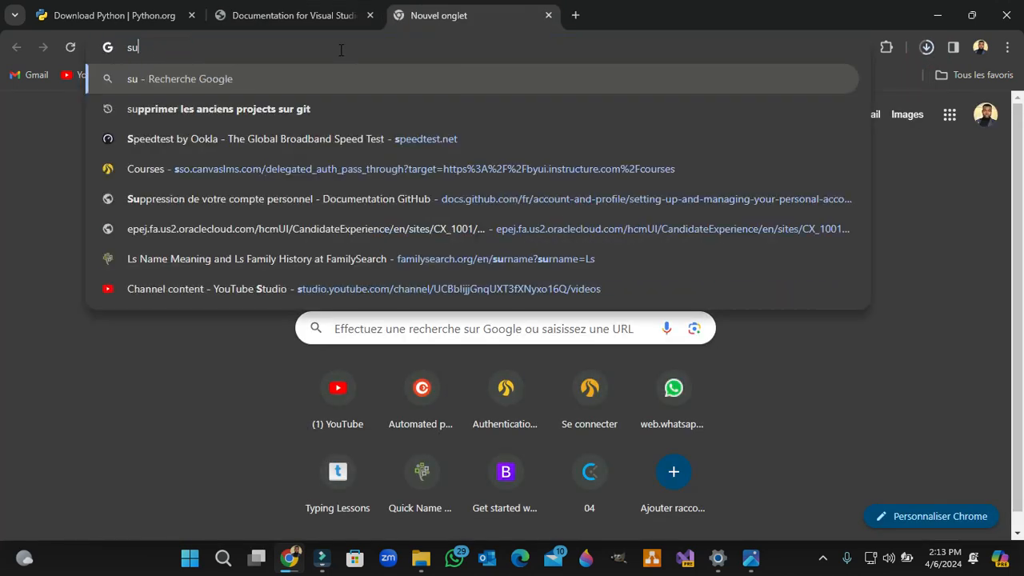
type("blim tesxt")
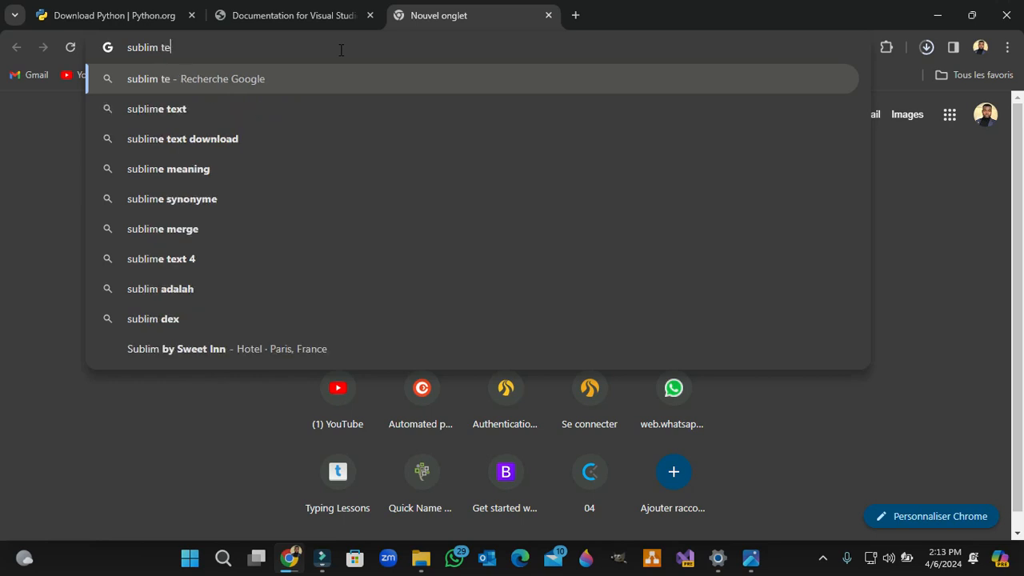
key("BackSpace")
key("BackSpace")
key("BackSpace")
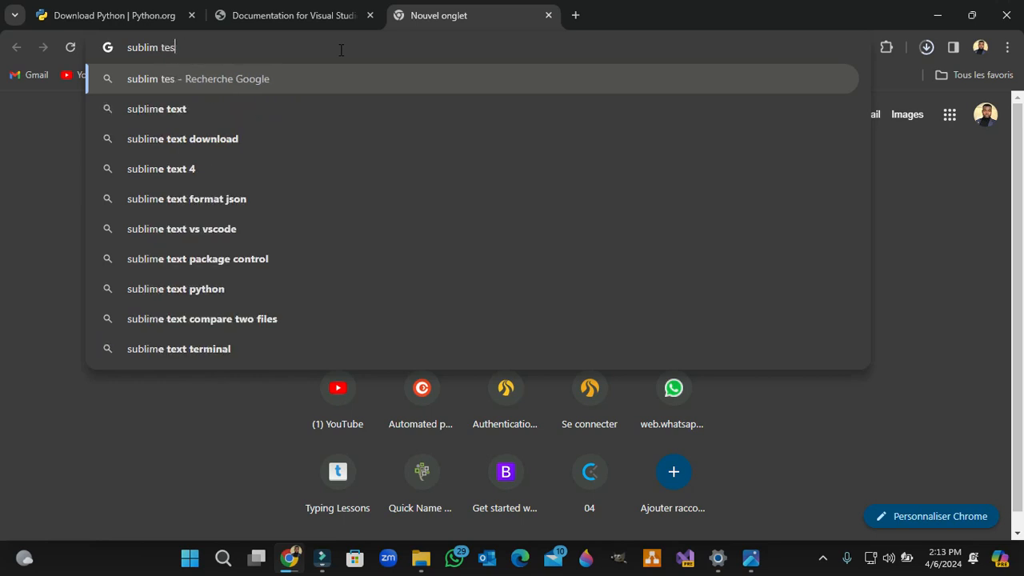
type("xt")
key("Return")
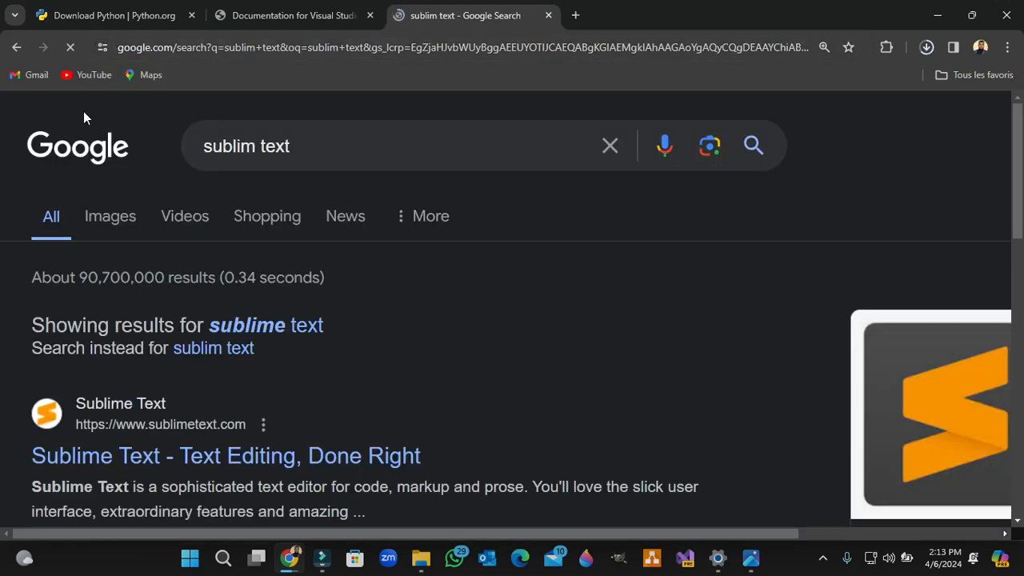
scroll(132, 451, "down", 2)
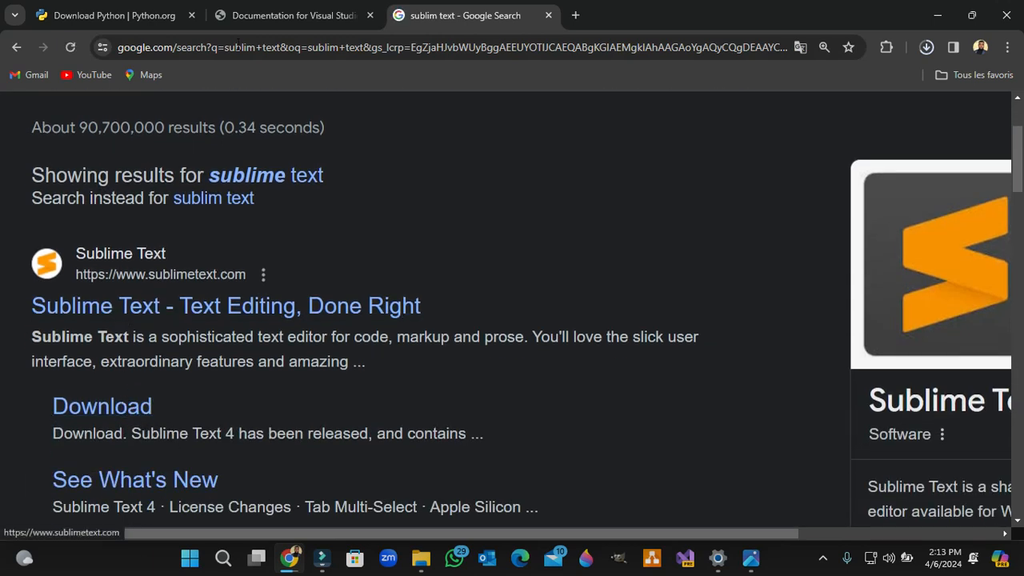
Step: Return to the Visual Studio Code documentation and examine its Getting Started page, including code completion and Top Extensions
left_click(281, 16)
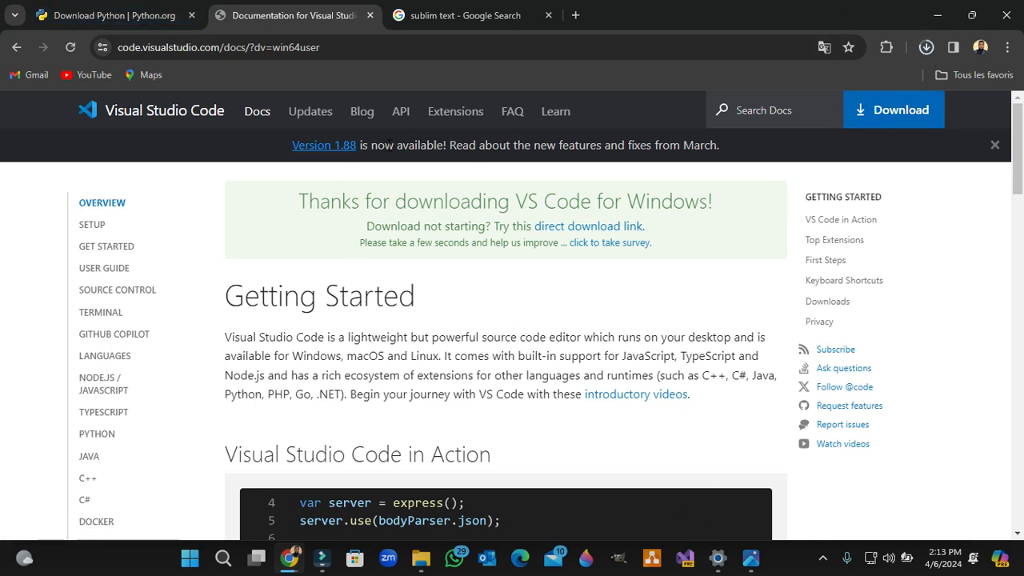
scroll(388, 339, "down", 4)
scroll(388, 327, "up", 2)
scroll(390, 320, "down", 2)
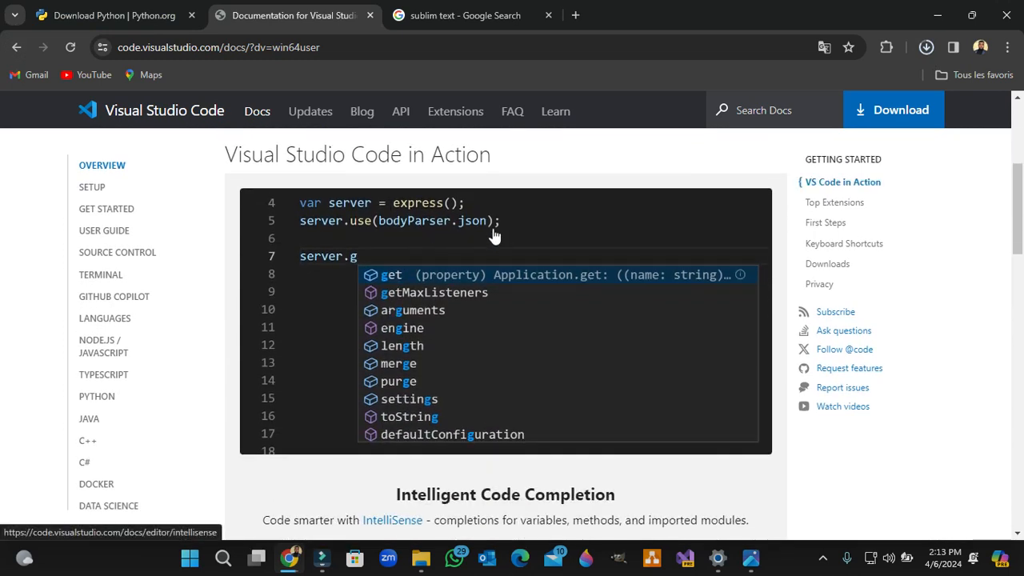
scroll(345, 364, "down", 5)
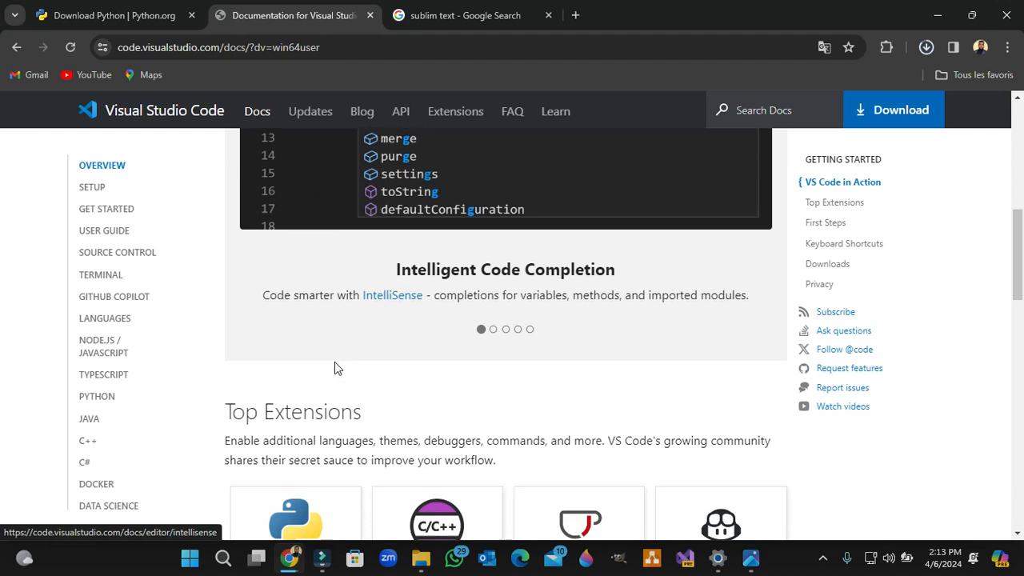
scroll(459, 367, "down", 2)
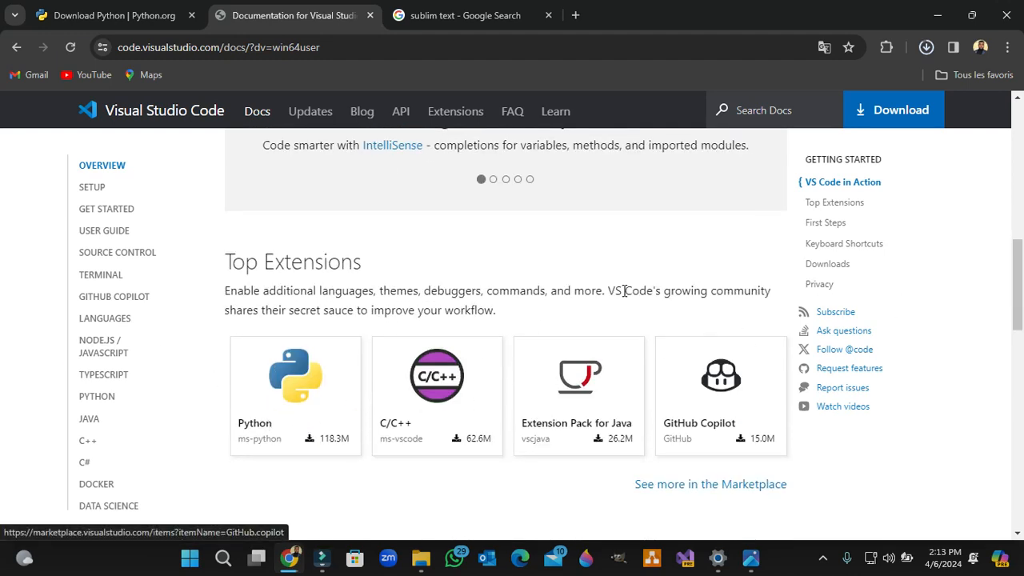
scroll(126, 316, "up", 2)
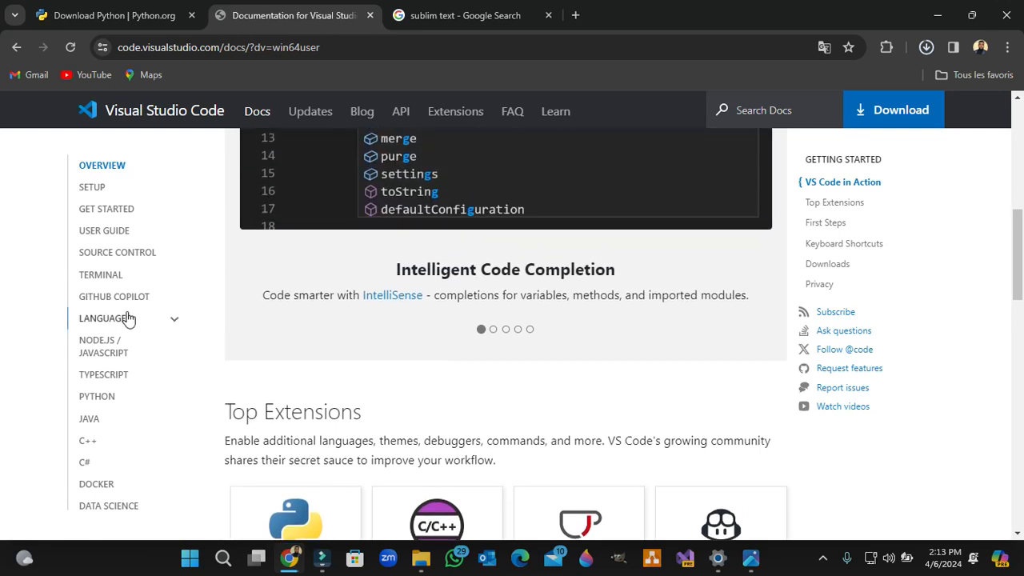
scroll(512, 333, "down", 2)
scroll(700, 224, "up", 5)
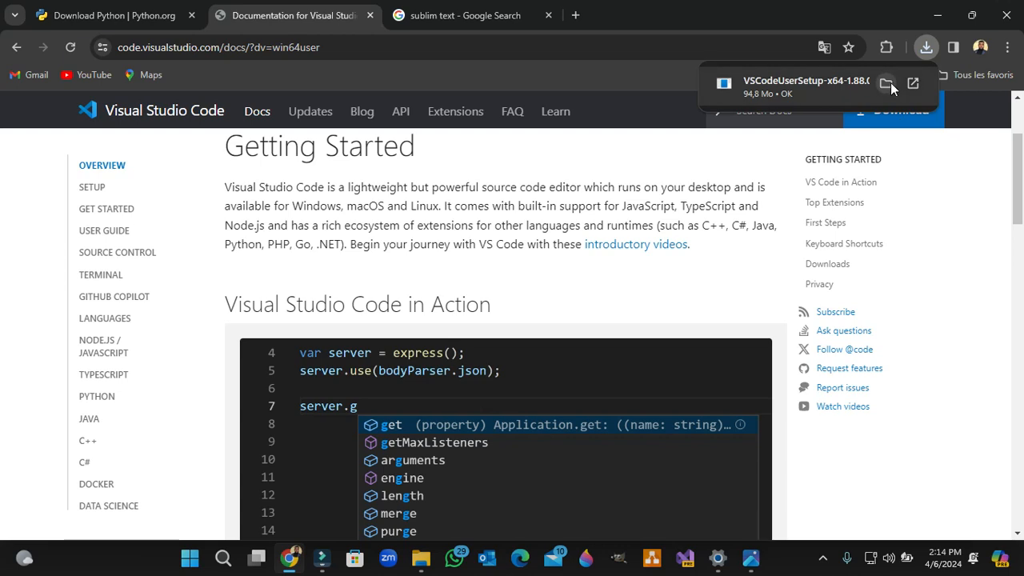
Step: Launch VSCodeUserSetup-x64-1.88.0 from the Downloads folder, accept the license agreement and continue to the additional tasks
left_click(888, 83)
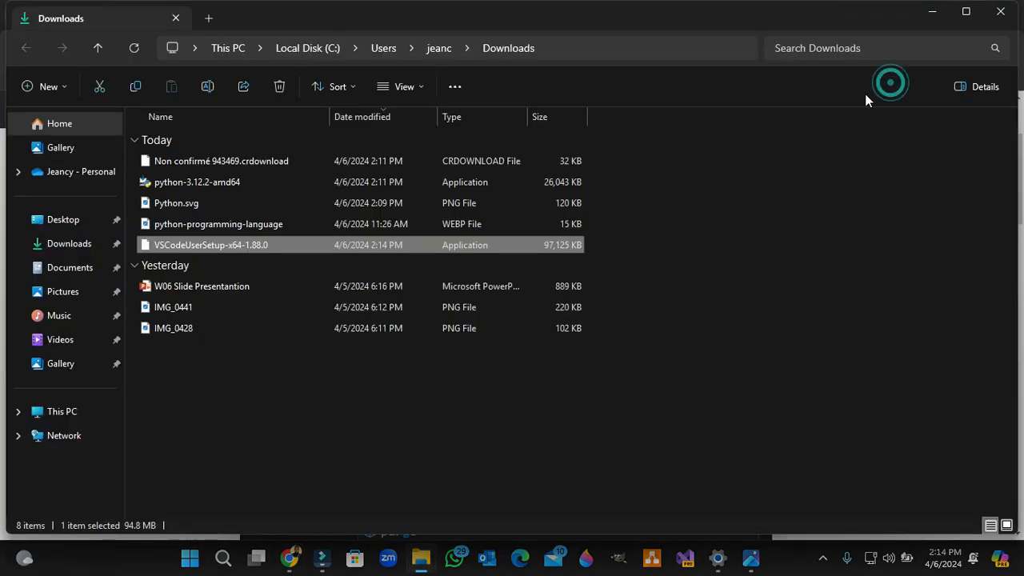
double_click(185, 245)
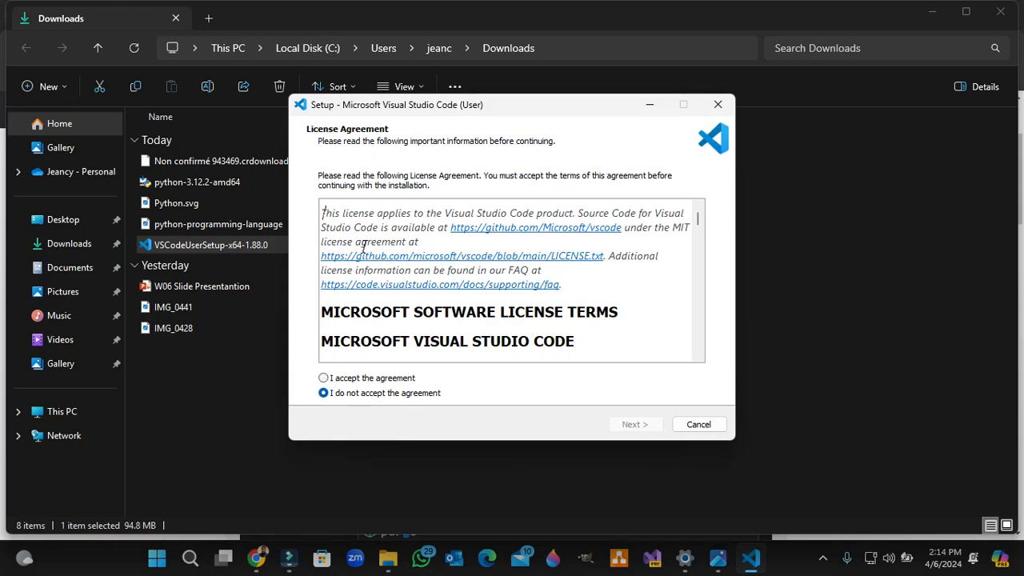
left_click(325, 378)
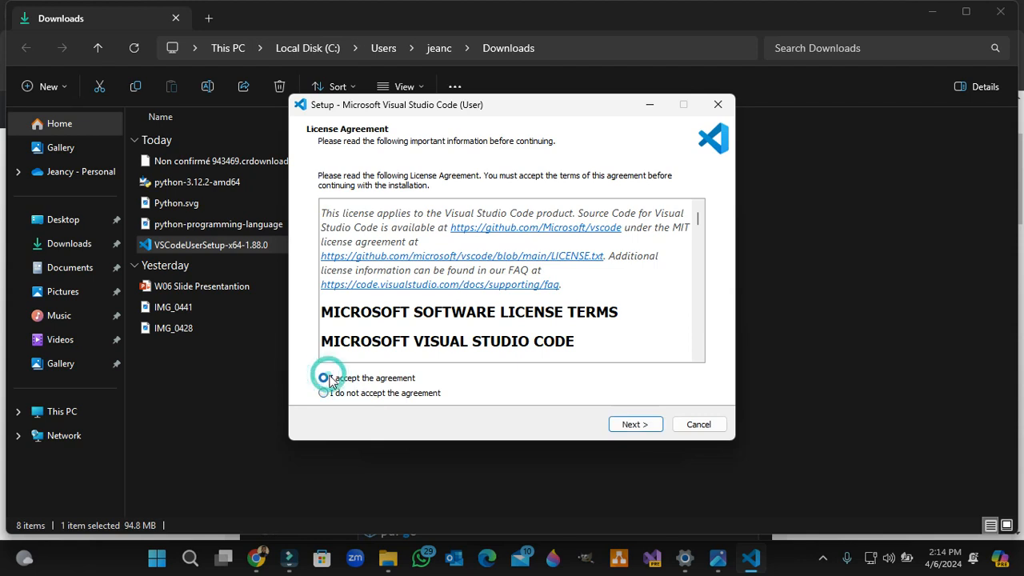
left_click(632, 426)
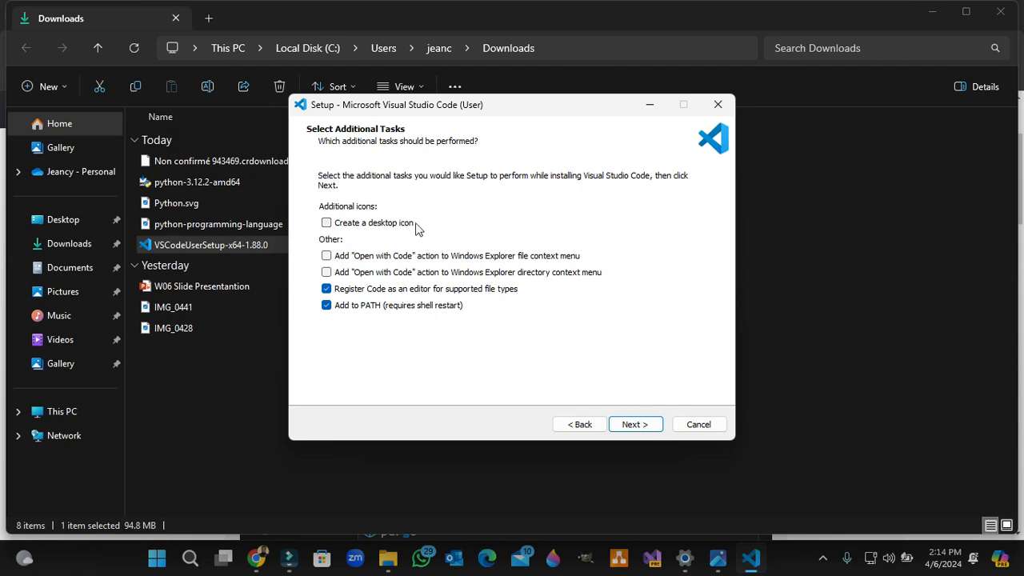
Step: Continue the Visual Studio Code setup to the Ready to Install page without a desktop icon and exit it before installing
left_click(327, 224)
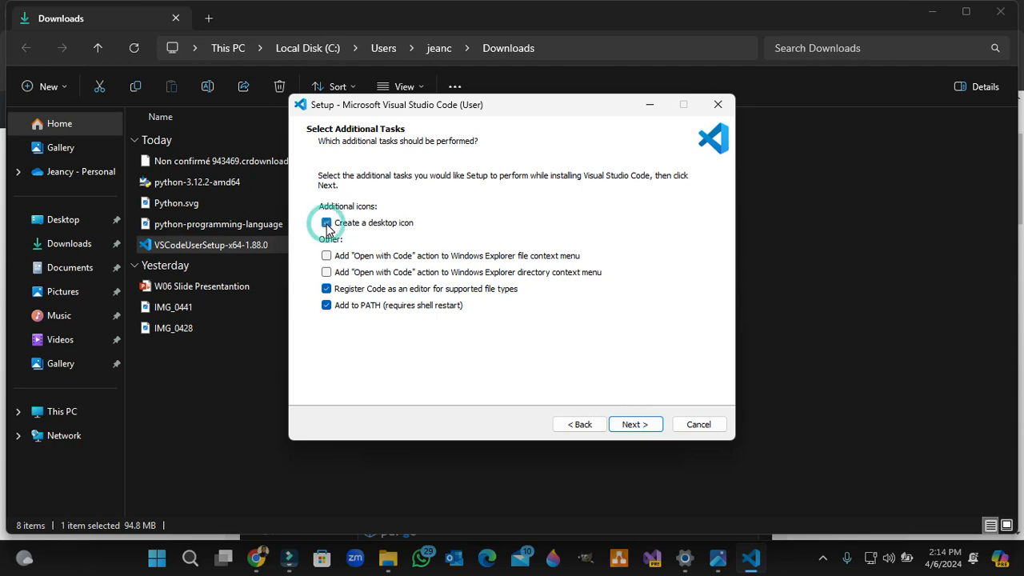
left_click(326, 224)
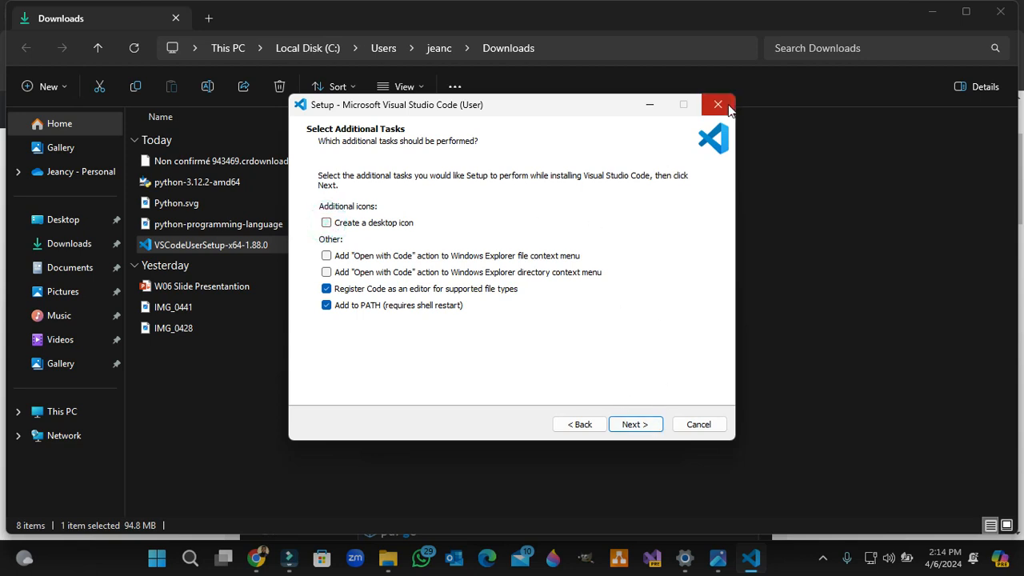
left_click(656, 428)
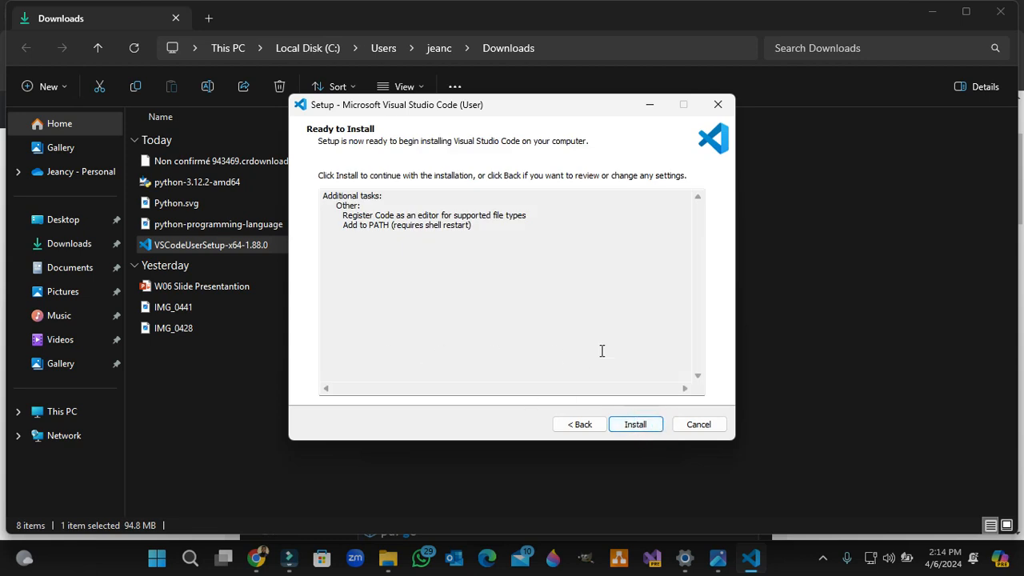
left_click(720, 104)
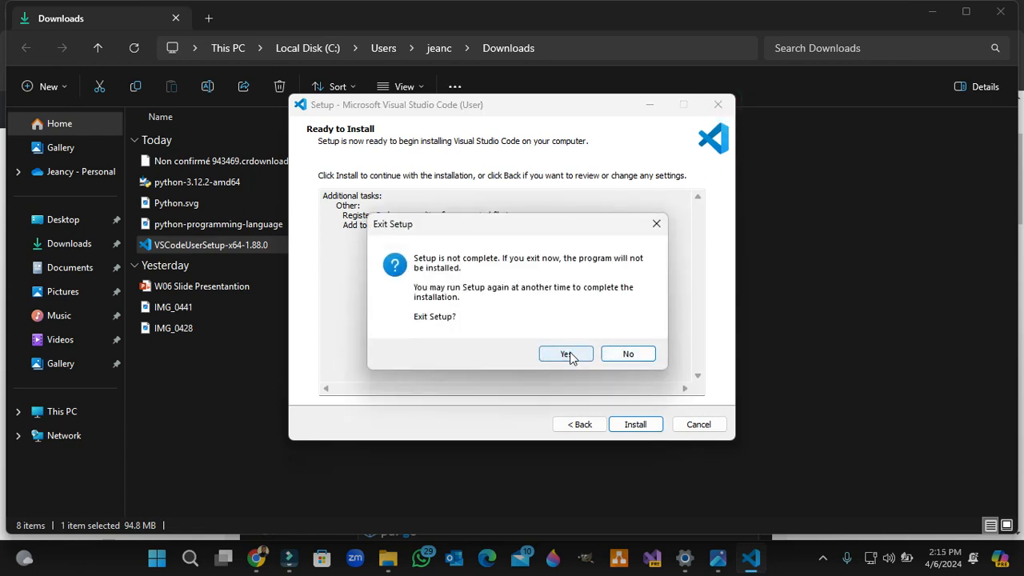
left_click(566, 354)
Step: Close the Downloads folder windows, the web browser and the python-programming-language image to return to the empty desktop
left_click(1001, 11)
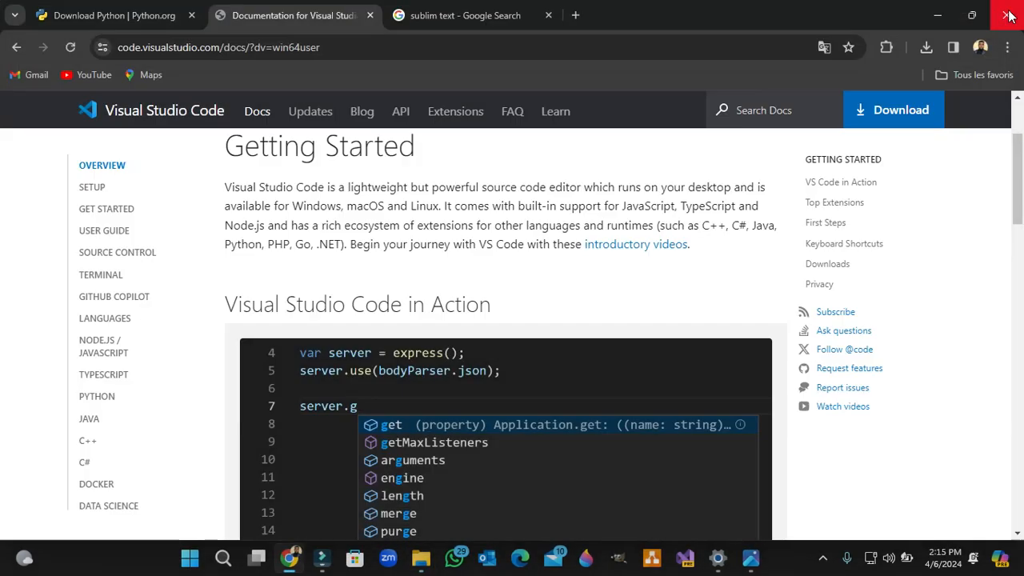
left_click(1006, 15)
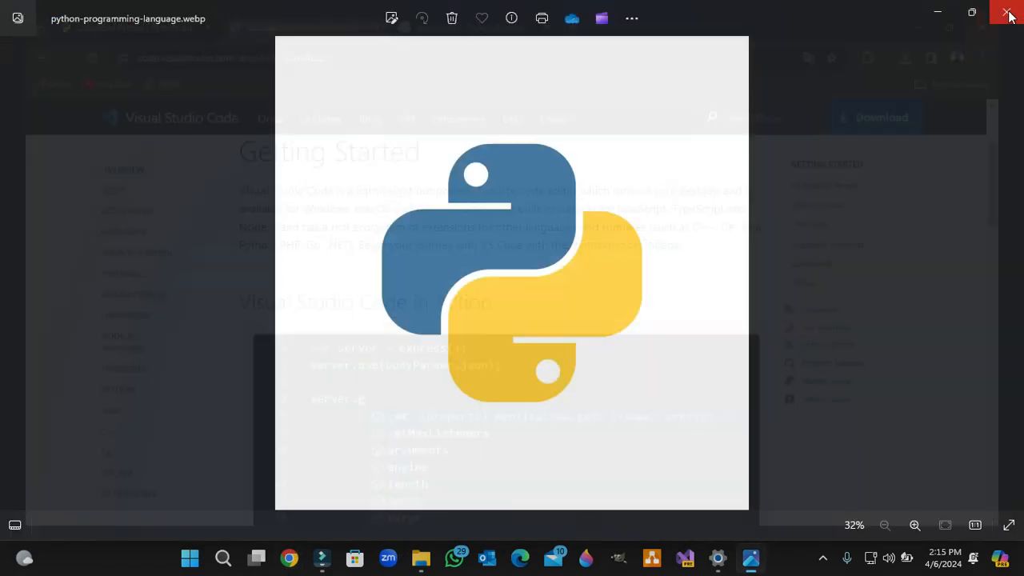
left_click(1004, 12)
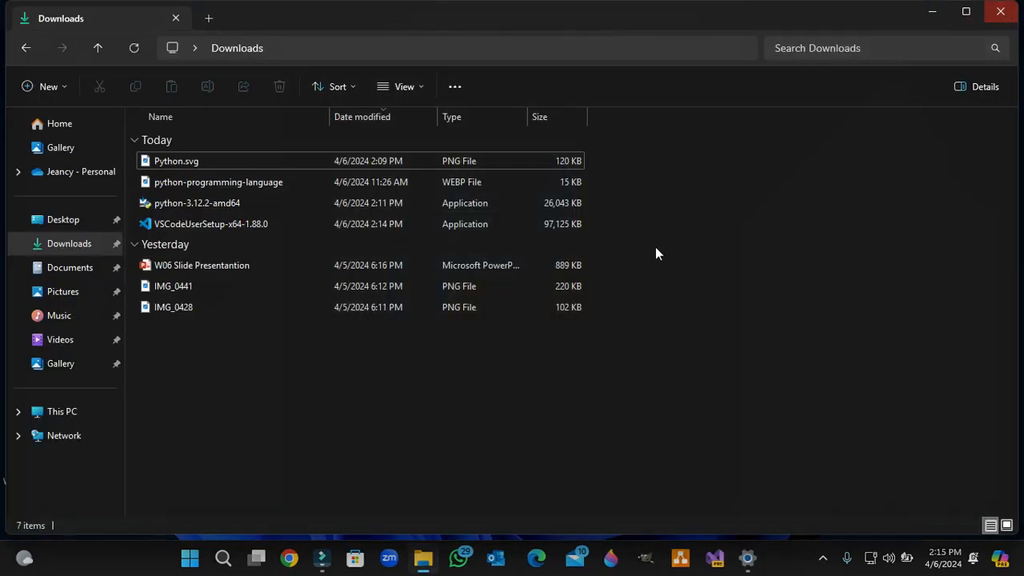
left_click(1000, 11)
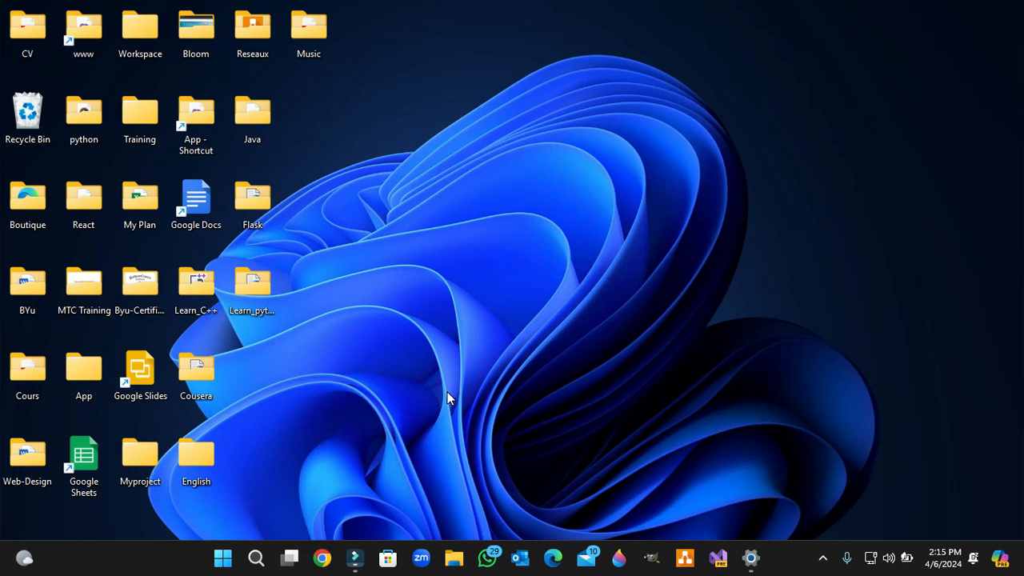
Step: Open a Command Prompt with cmd and change to the desktop directory
key("super+r")
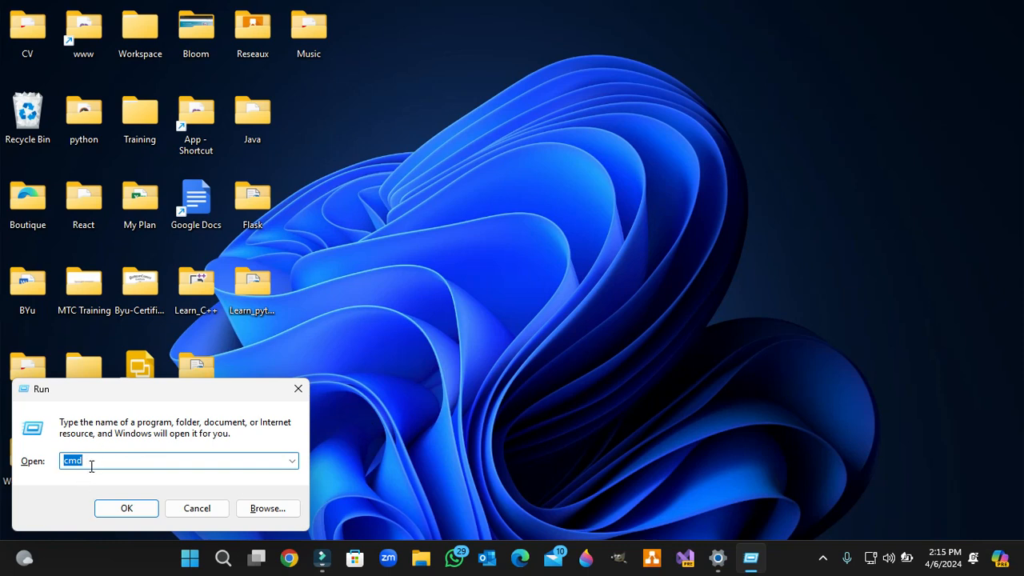
key("Return")
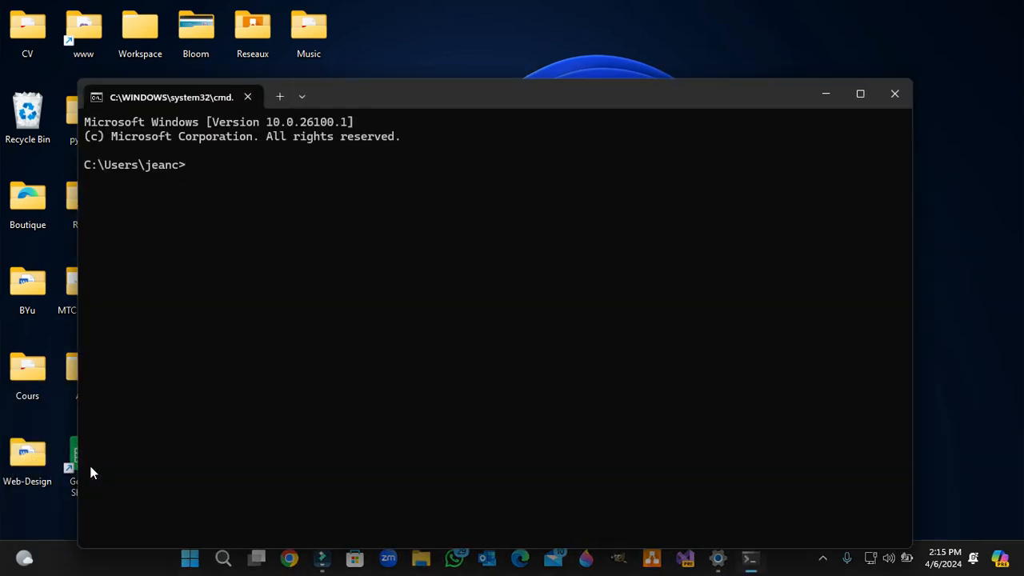
type("cd desktop")
key("Return")
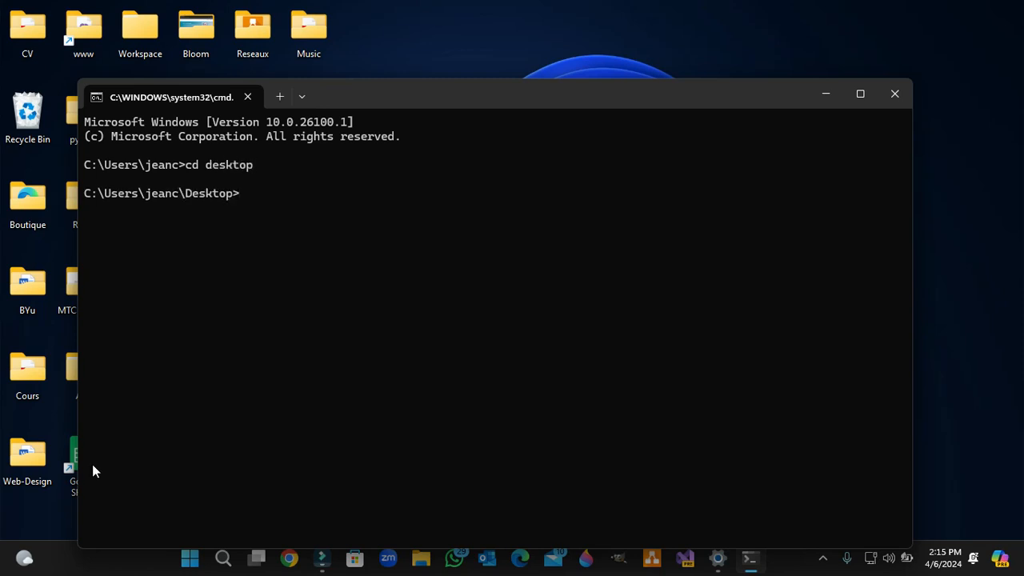
Step: Move the Command Prompt window aside to uncover the desktop folders and change to the learn_python directory
left_click_drag(388, 94, 537, 78)
type("cd")
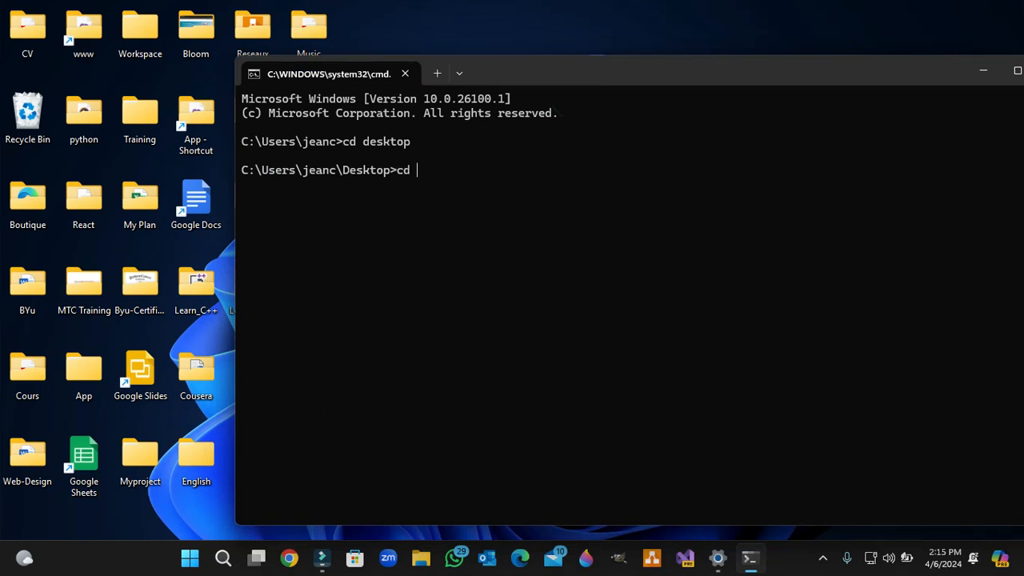
type(" learn_python")
key("Return")
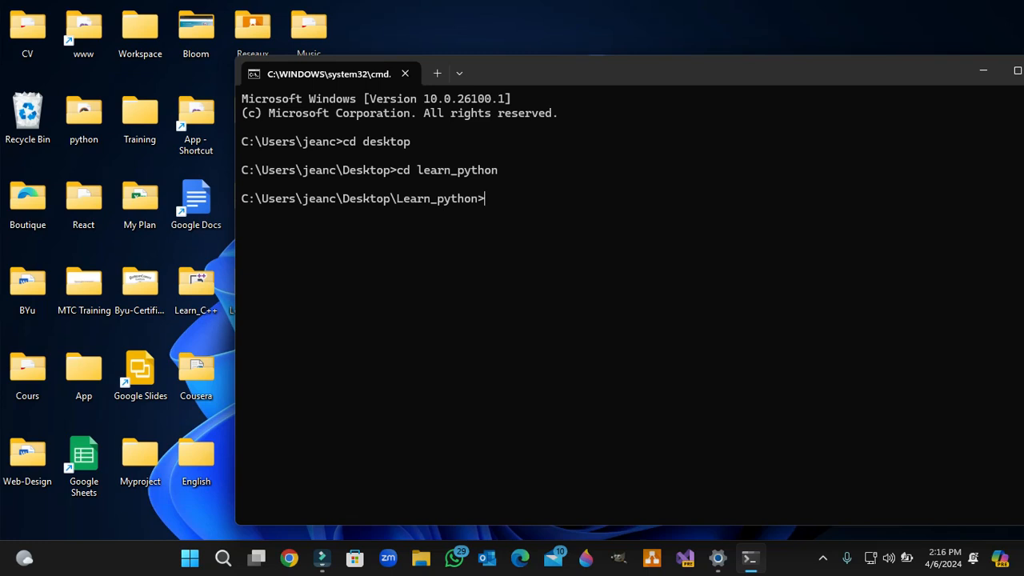
Step: Create index.py in Visual Studio Code with the command "code index.py" and save the empty file without the Restricted Mode banner
type("code")
type("index.")
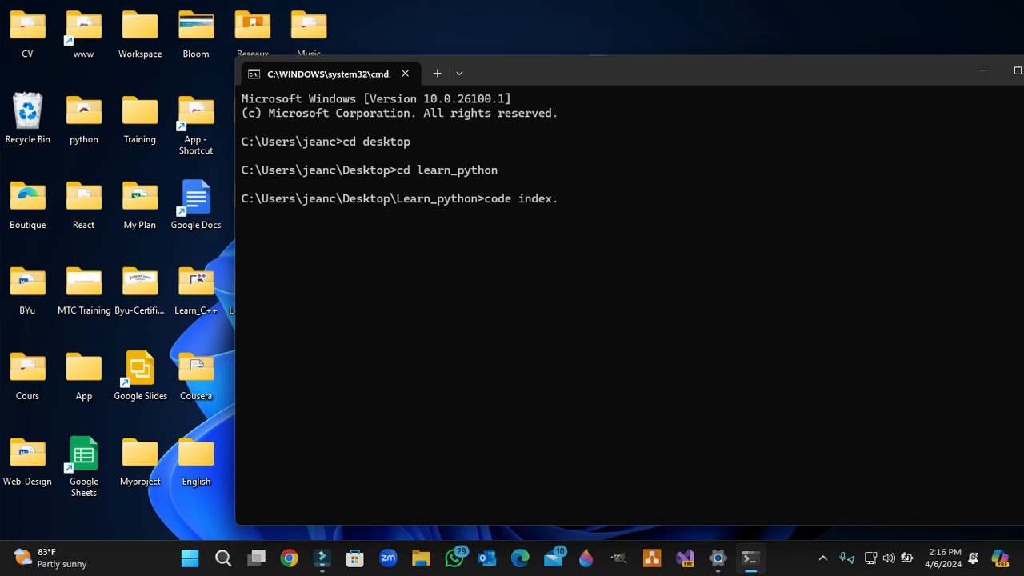
type("py")
key("Return")
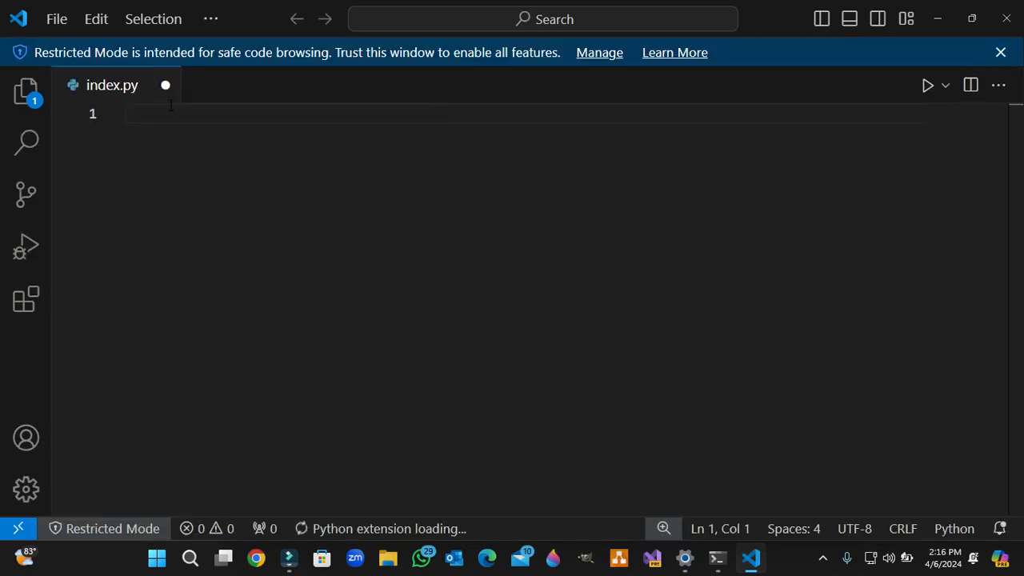
left_click(1001, 53)
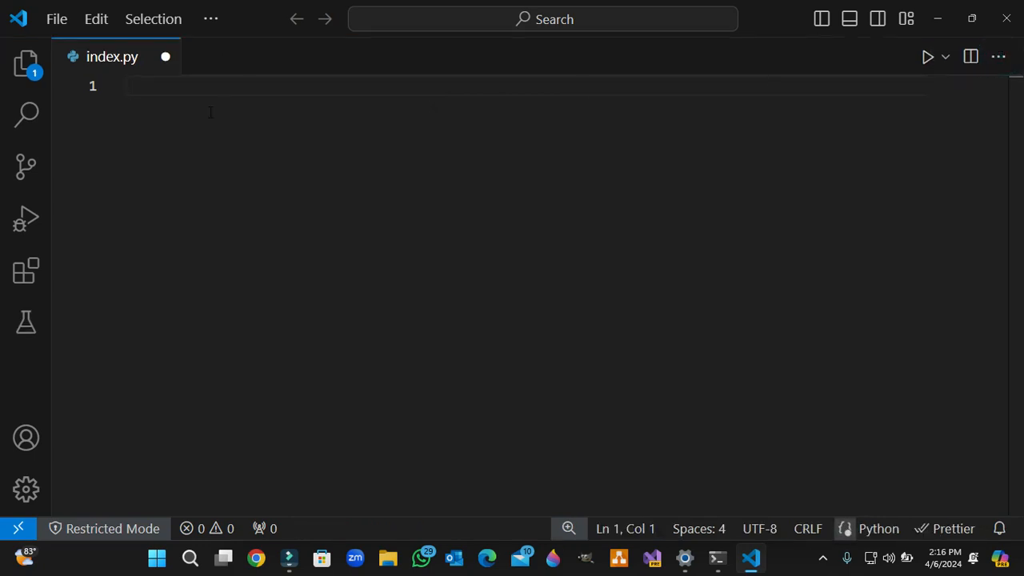
key("ctrl+s")
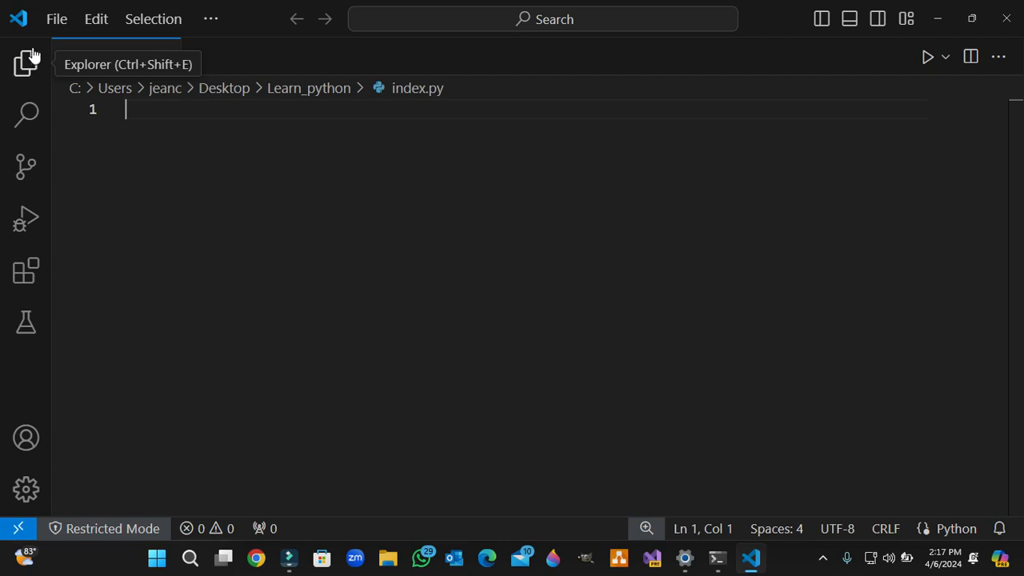
Step: Search the Visual Studio Code extensions for "python" and collapse the extensions view
left_click(26, 492)
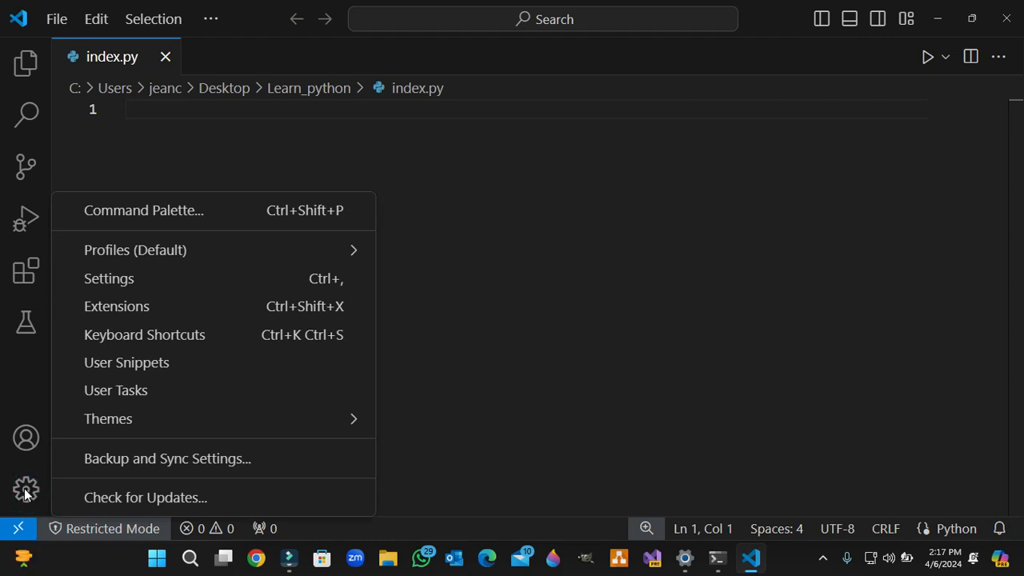
left_click(128, 309)
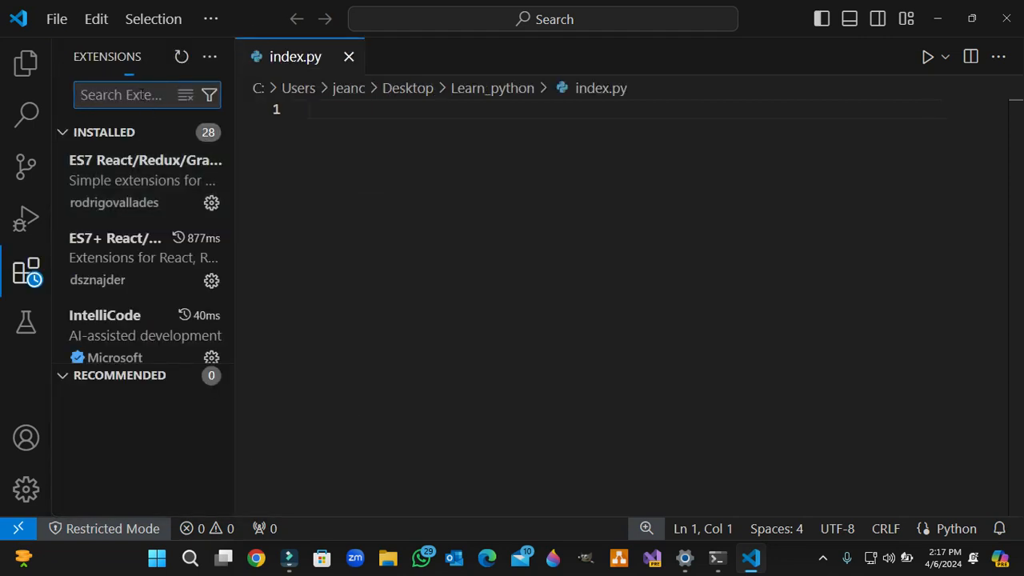
type("pyth")
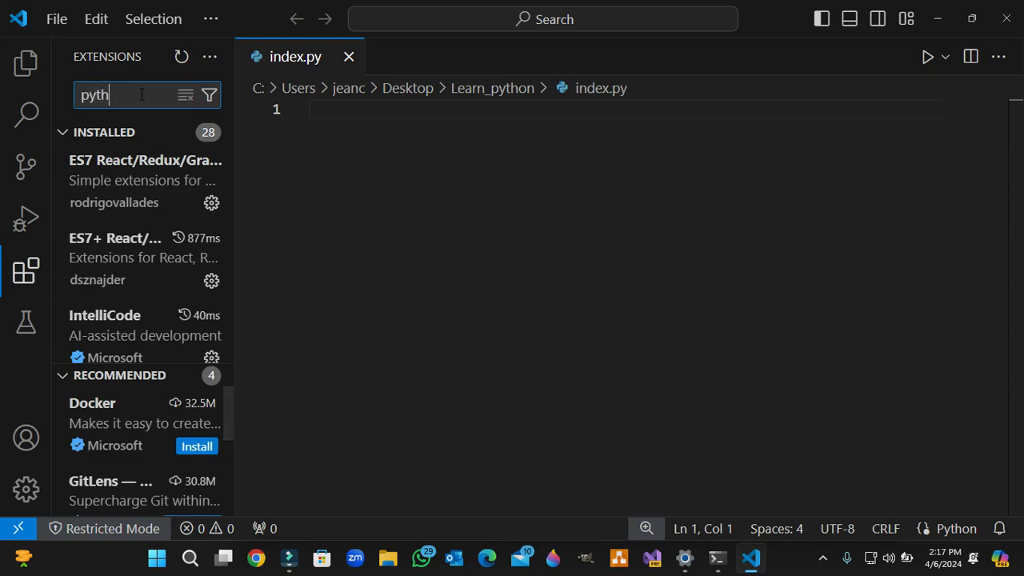
type("on")
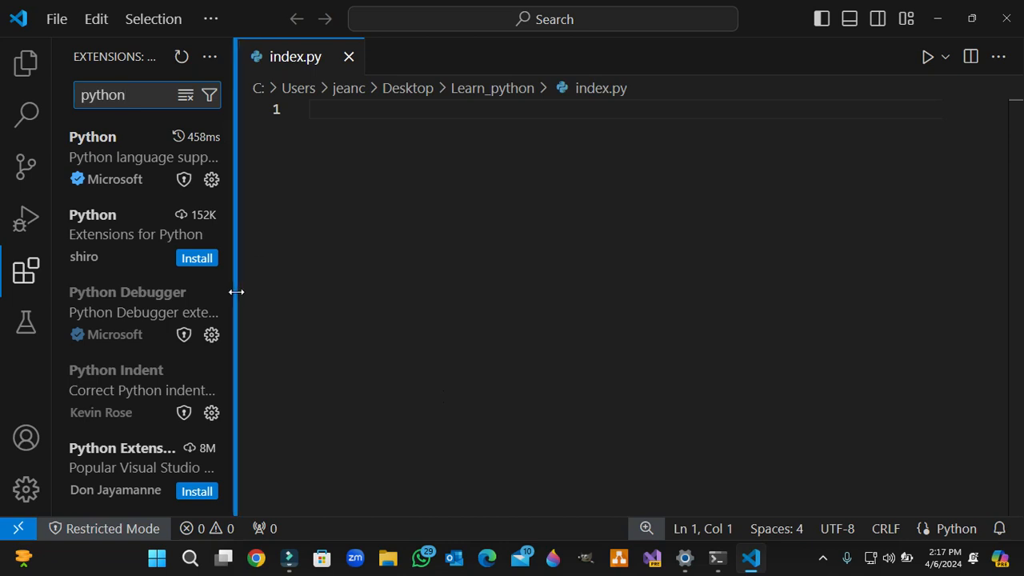
left_click_drag(235, 290, 43, 293)
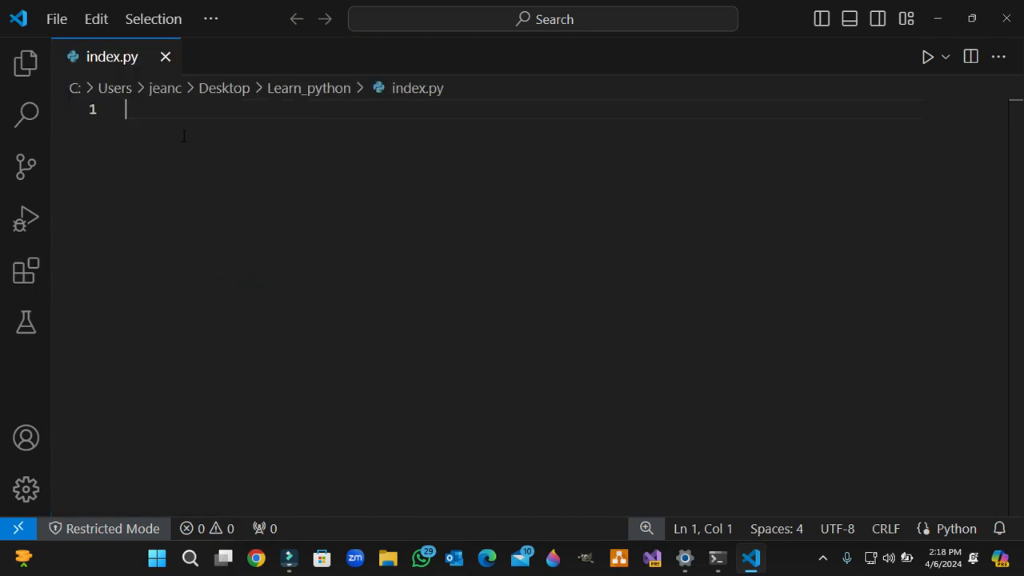
Step: Write print("Hello,world") on line 1 of index.py and save the file
type("print(")
type("\"")
type("Hello,")
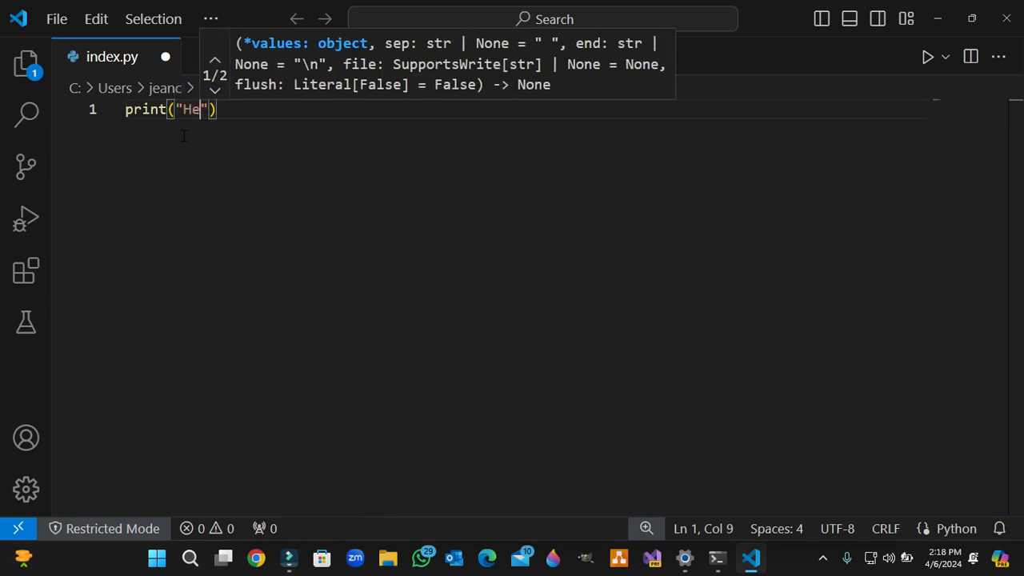
type("wor")
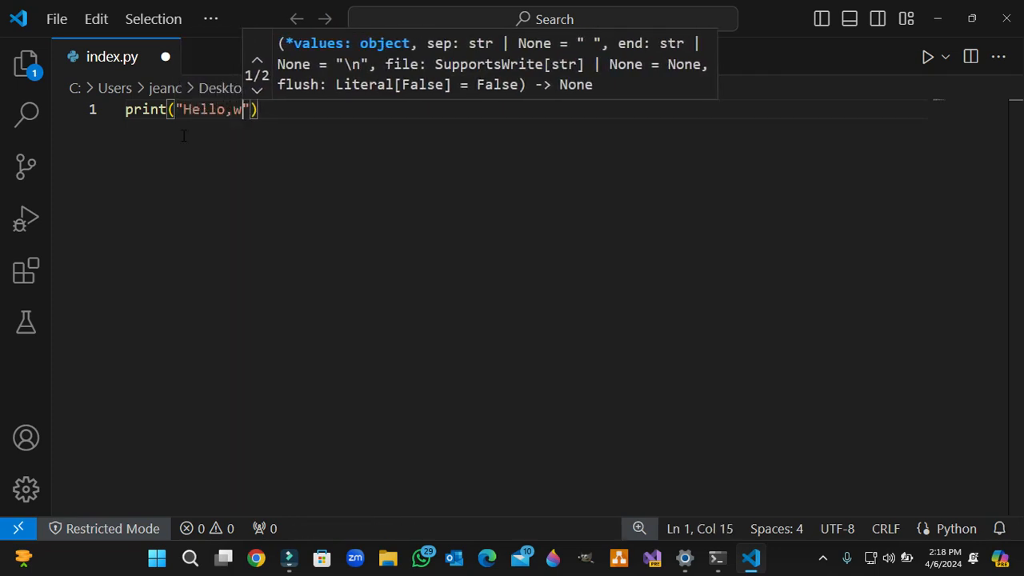
key("BackSpace")
type("orld")
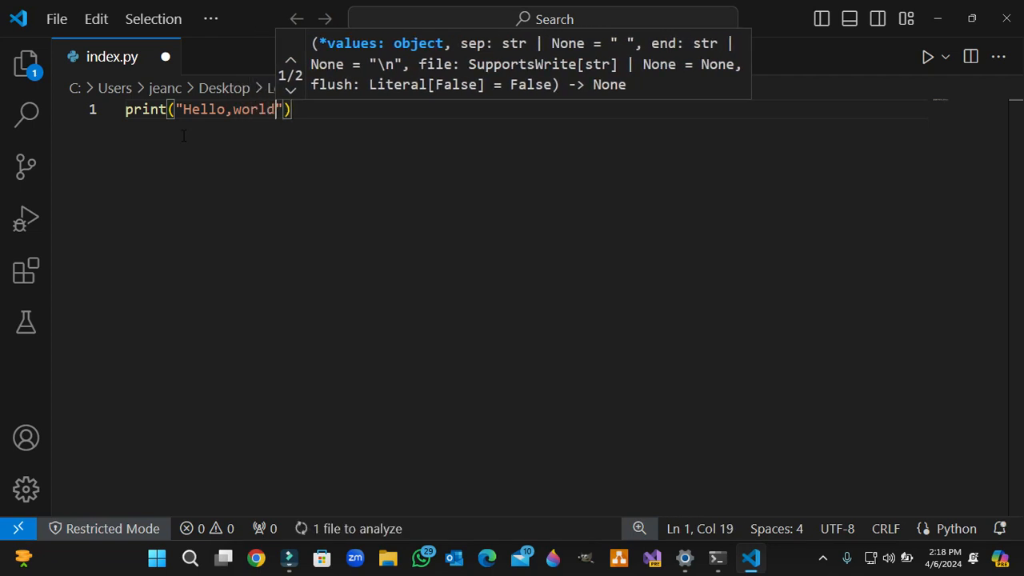
key("ctrl+s")
left_click(535, 320)
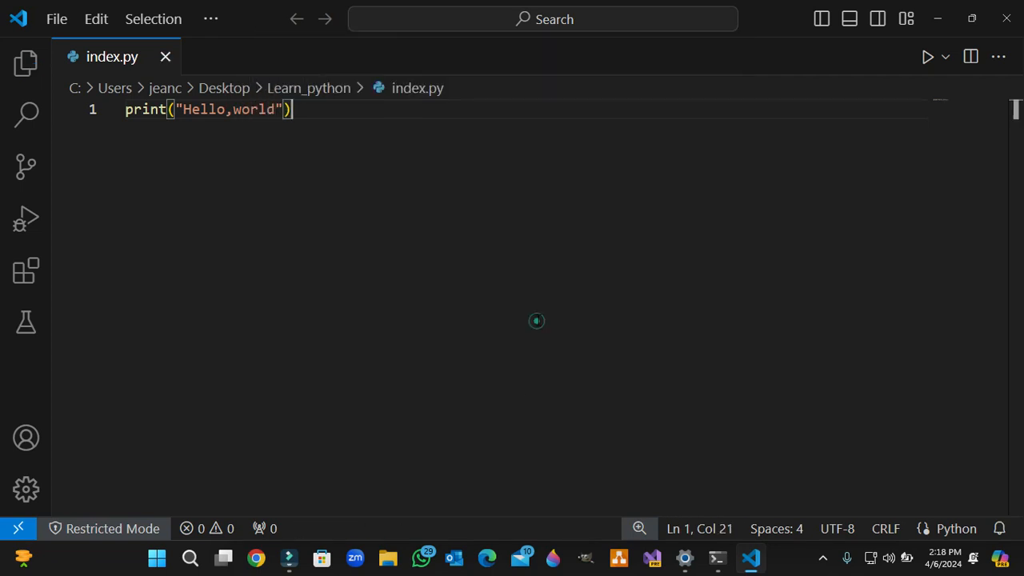
Step: Try to run index.py from the editor, and run it in the Command Prompt with "python index.py"
left_click(926, 57)
left_click(716, 557)
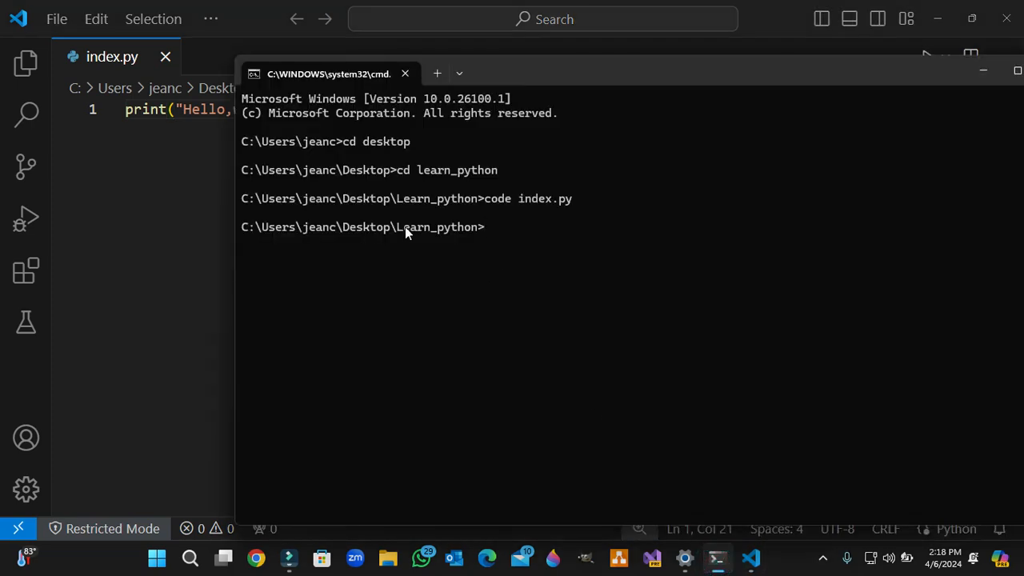
left_click_drag(574, 74, 445, 64)
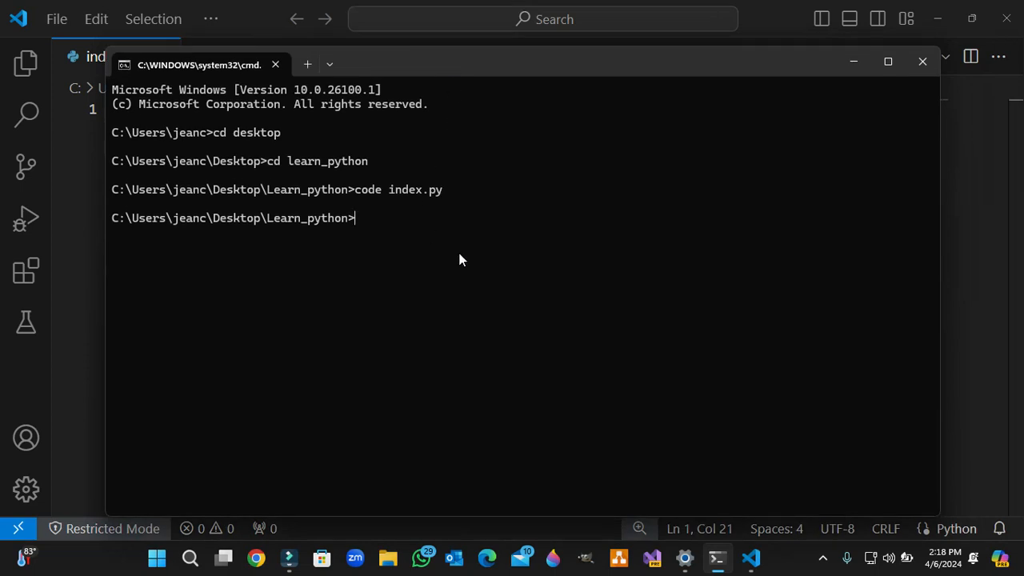
type("python index.py")
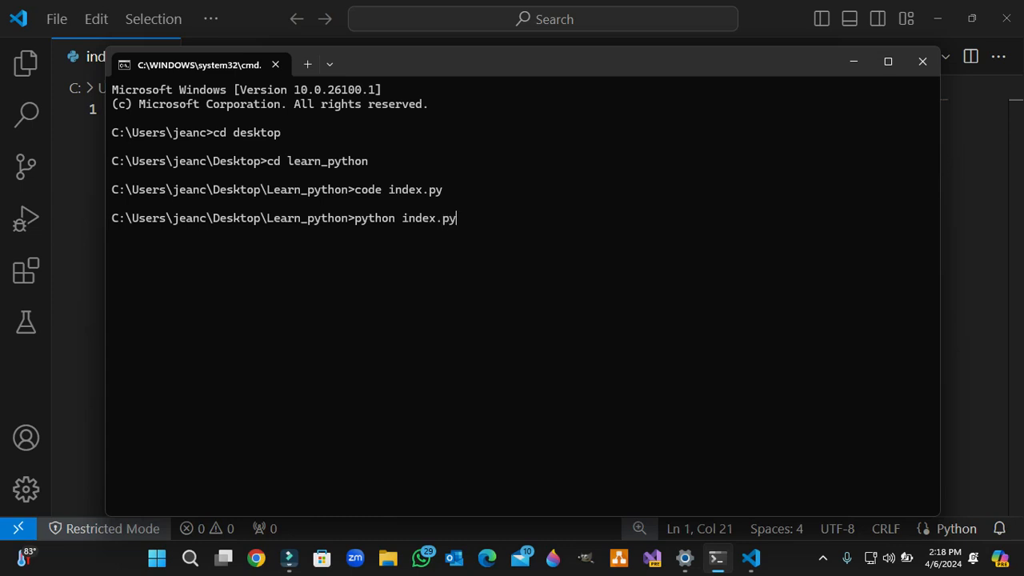
key("Return")
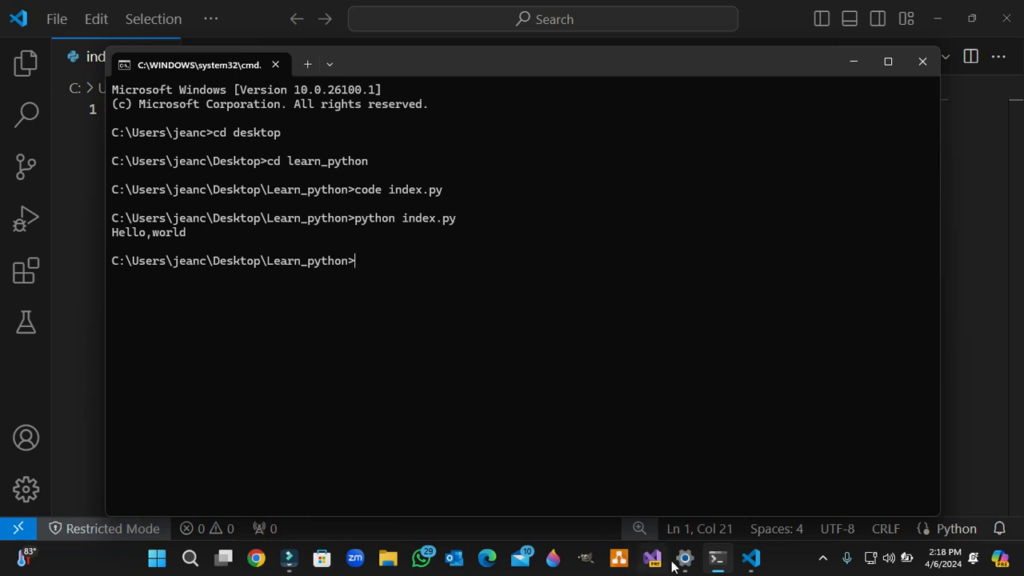
left_click(293, 562)
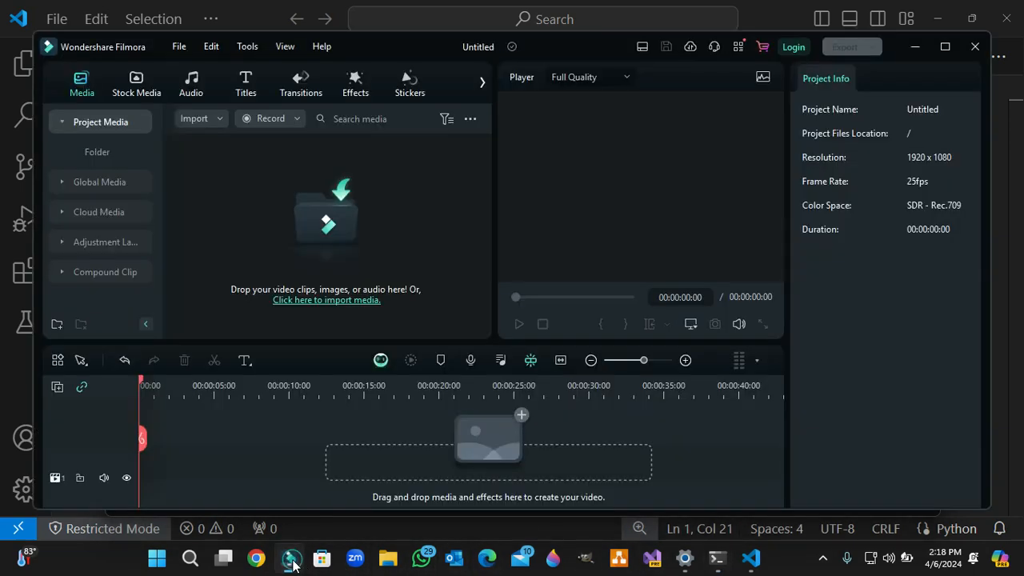
left_click(916, 47)
left_click(846, 559)
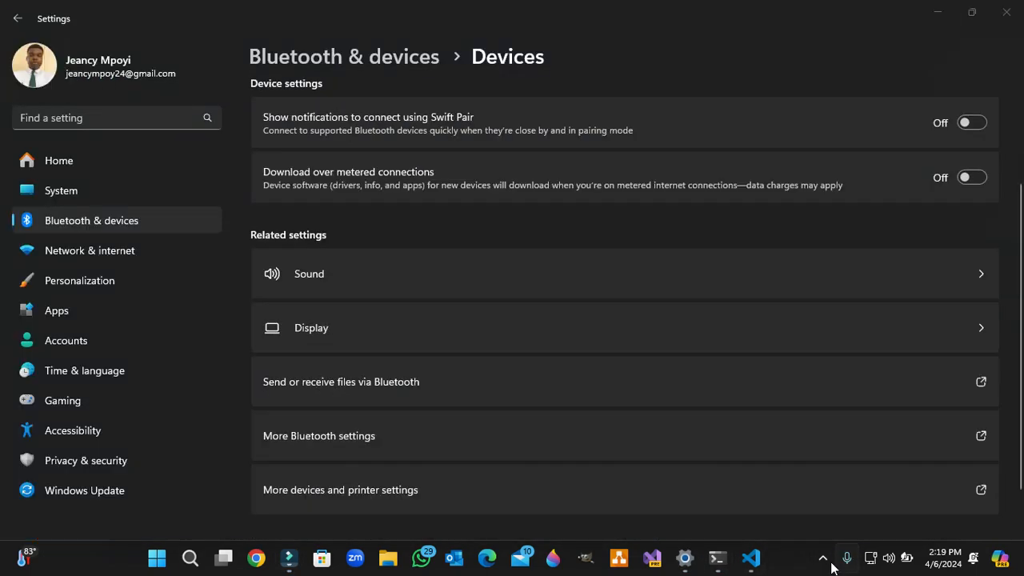
left_click(831, 562)
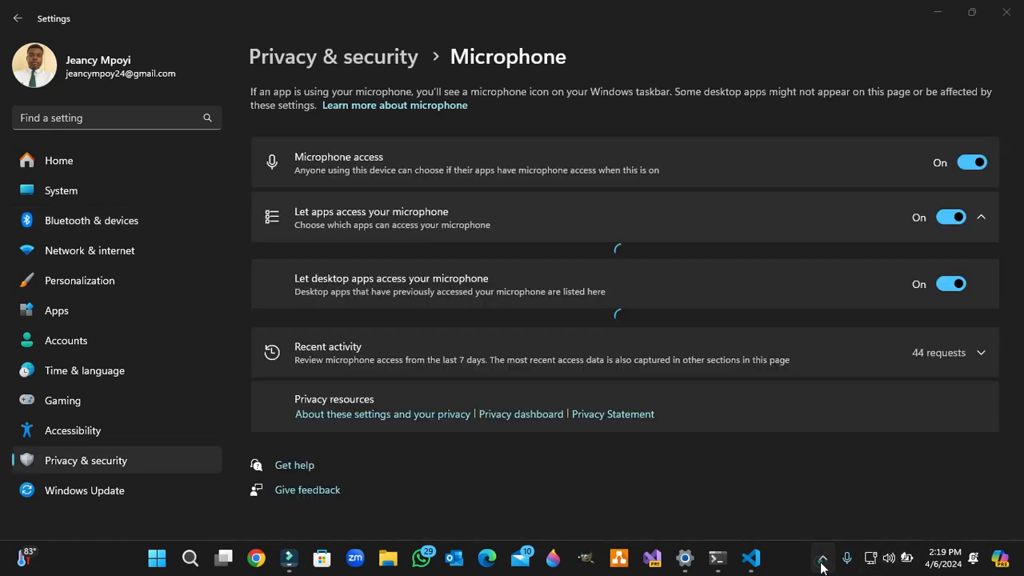
left_click(822, 560)
right_click(791, 484)
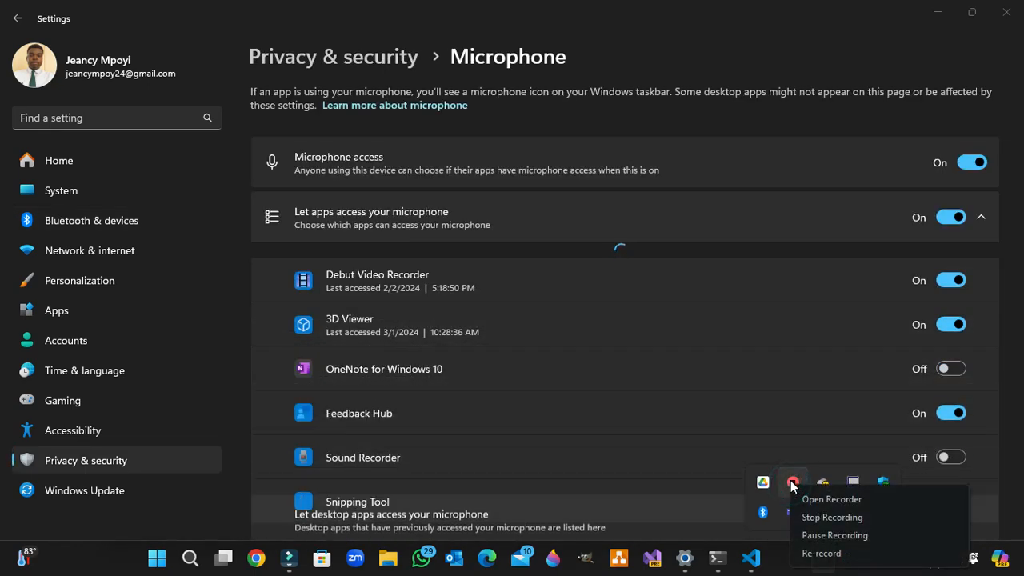